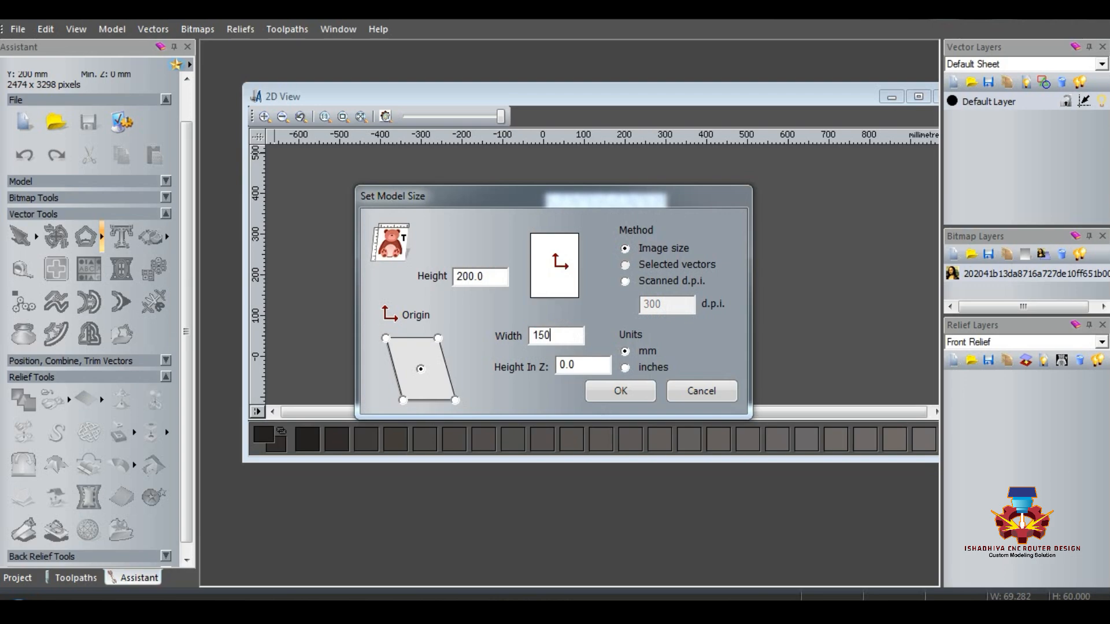
Step: Apply a model size of 200 mm high by 150 mm wide to the imported image and maximise the 2D view
left_click(620, 391)
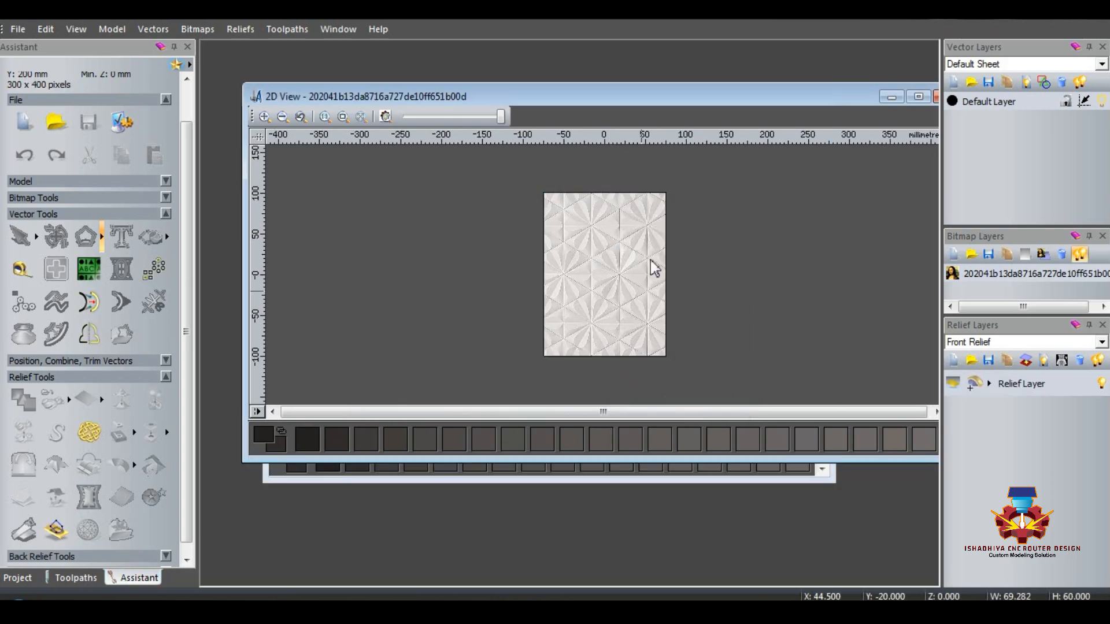
left_click(919, 97)
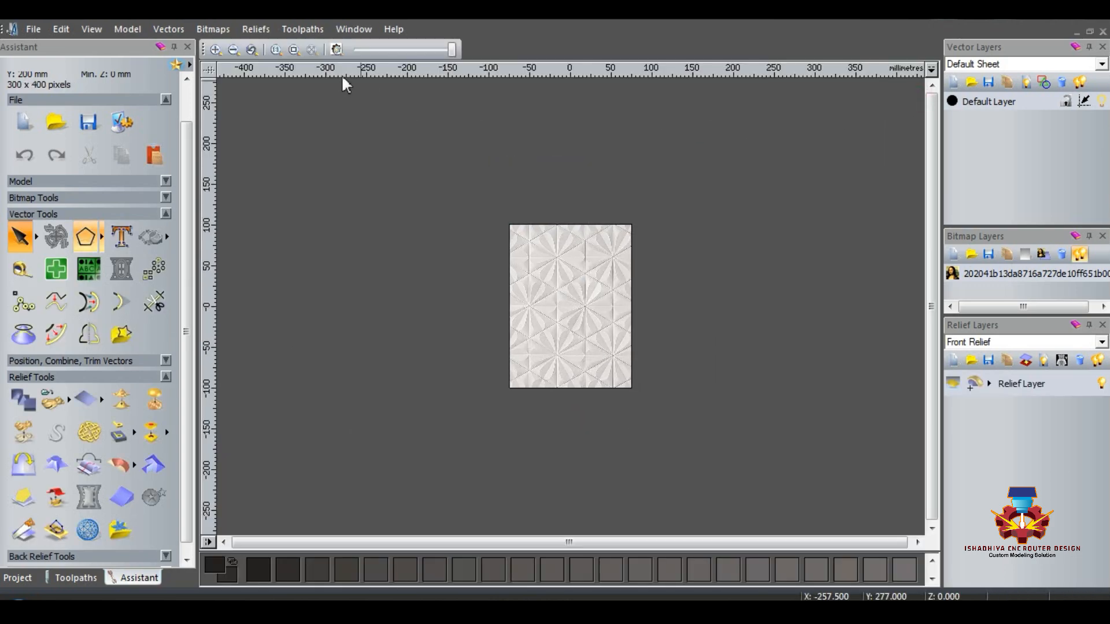
Step: Raise the model resolution to 2332 by 3110 points, accept the irreversible change, and reconfirm the model size
left_click(128, 30)
left_click(162, 120)
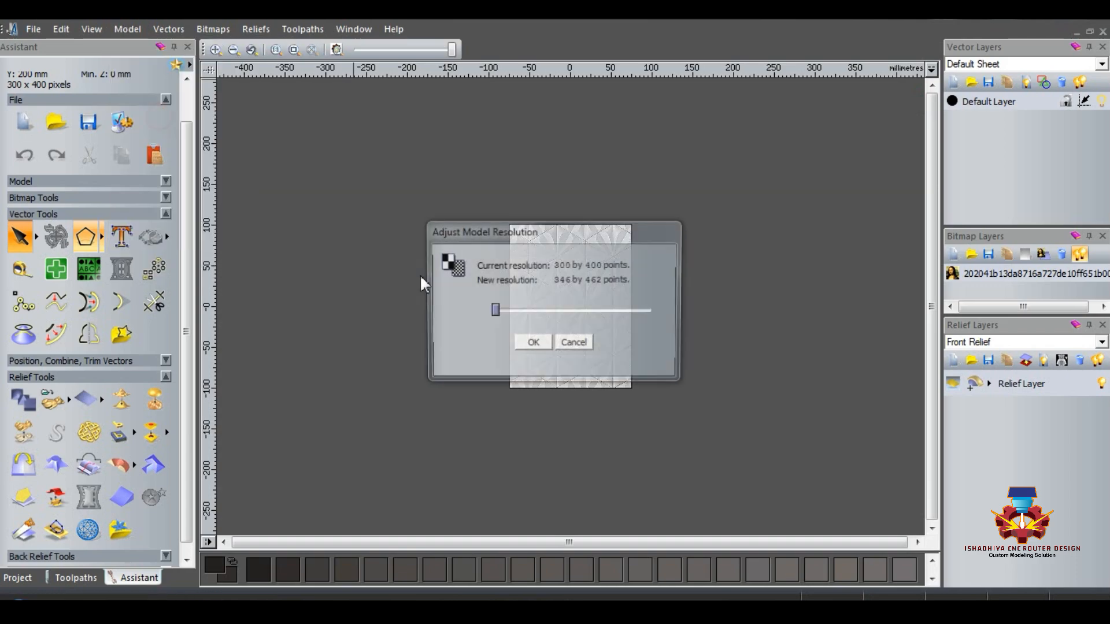
left_click(563, 311)
left_click(532, 344)
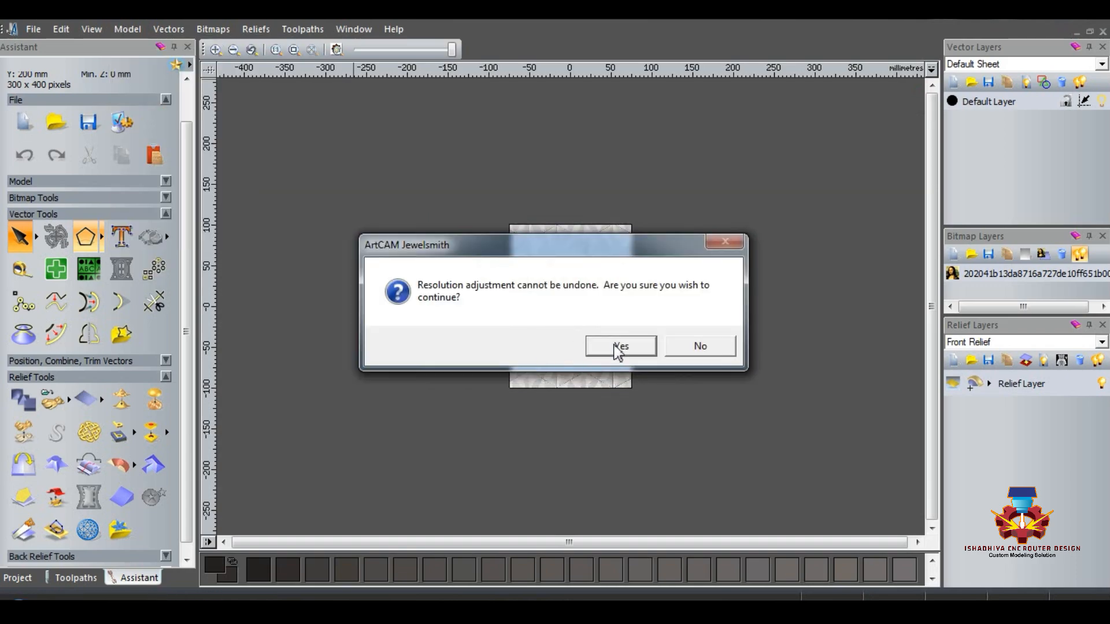
left_click(616, 347)
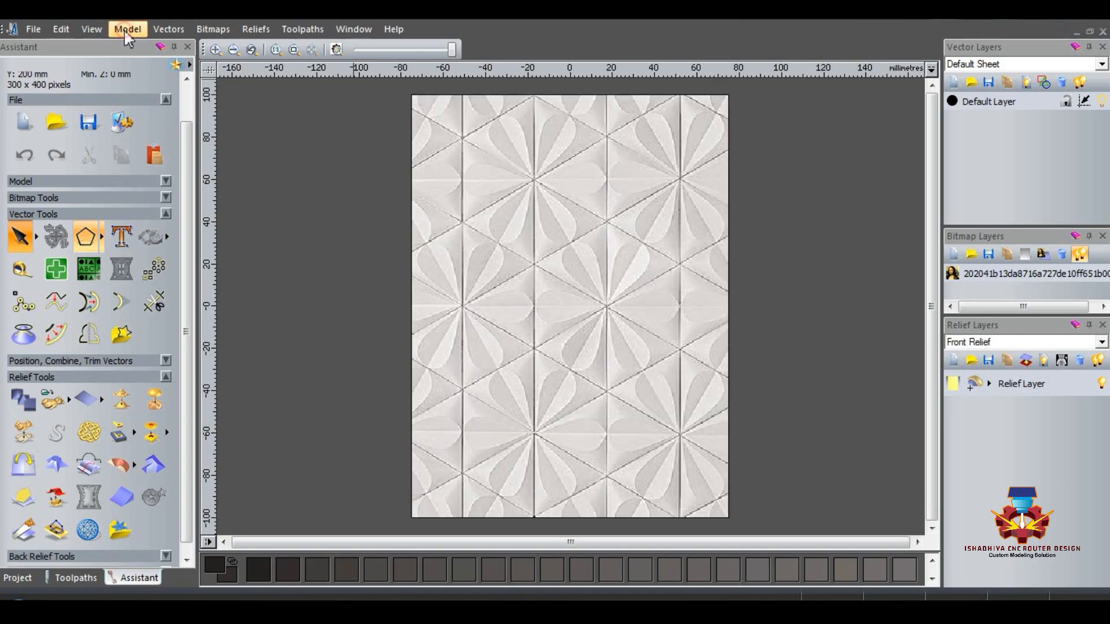
left_click(123, 29)
left_click(152, 66)
left_click(615, 393)
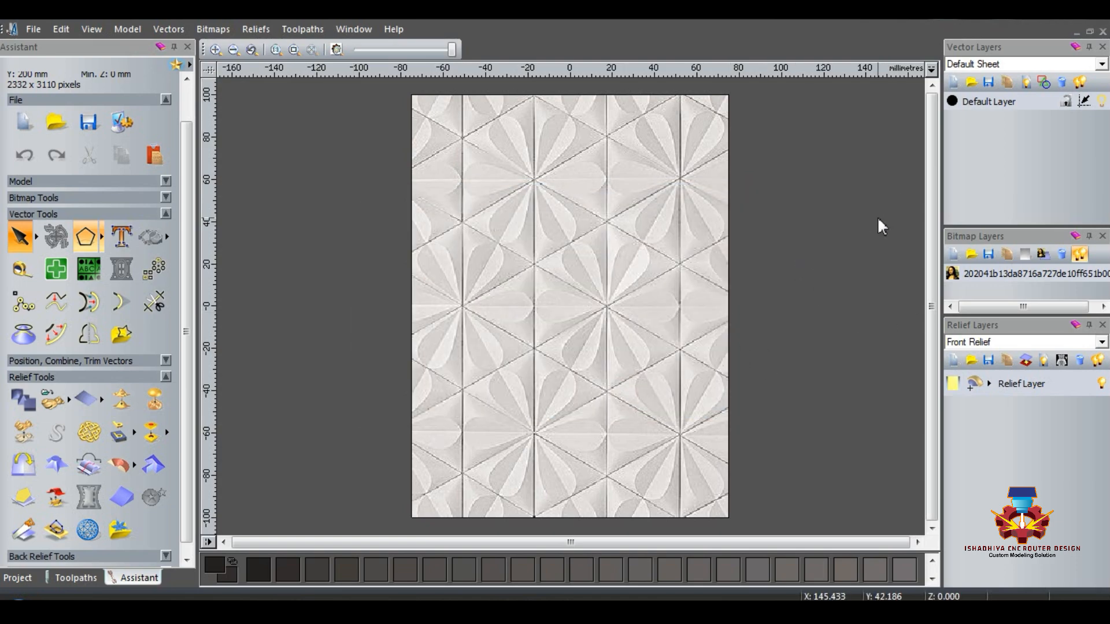
Step: Add a new vector layer and draw an upright three-sided polygon about 51 mm wide and 44 mm high below the pattern's centre
left_click(955, 82)
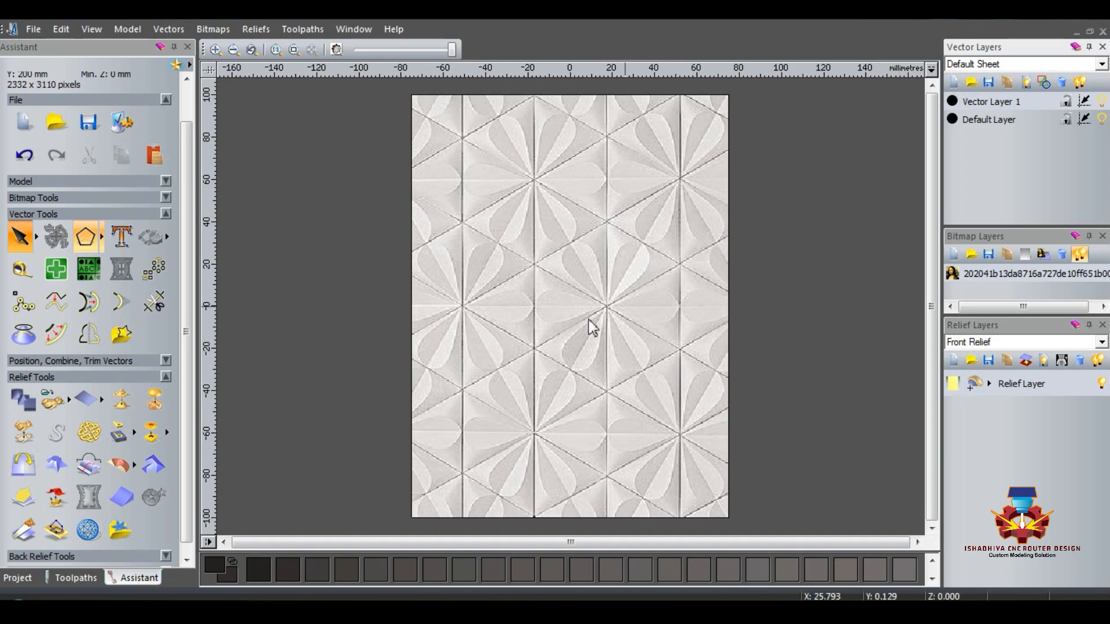
left_click(104, 235)
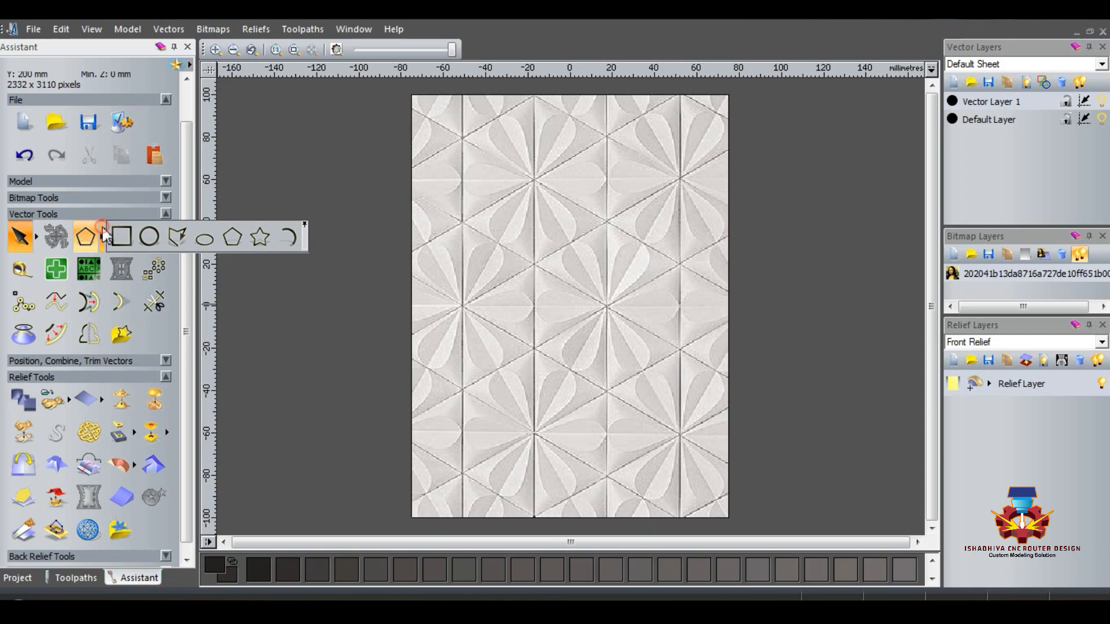
left_click(232, 237)
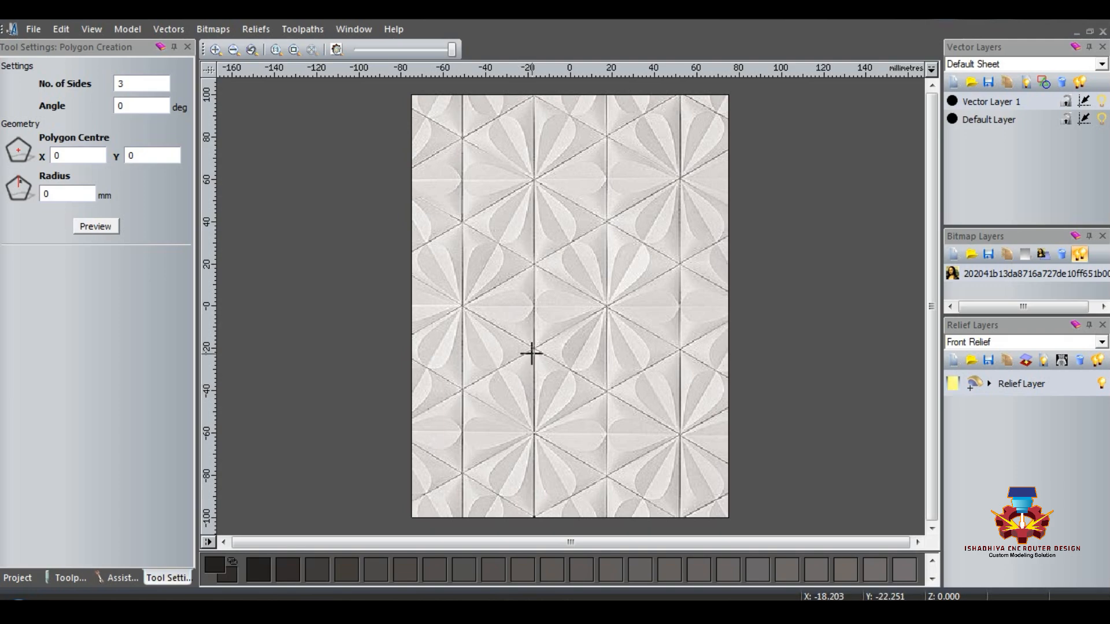
left_click_drag(534, 349, 574, 397)
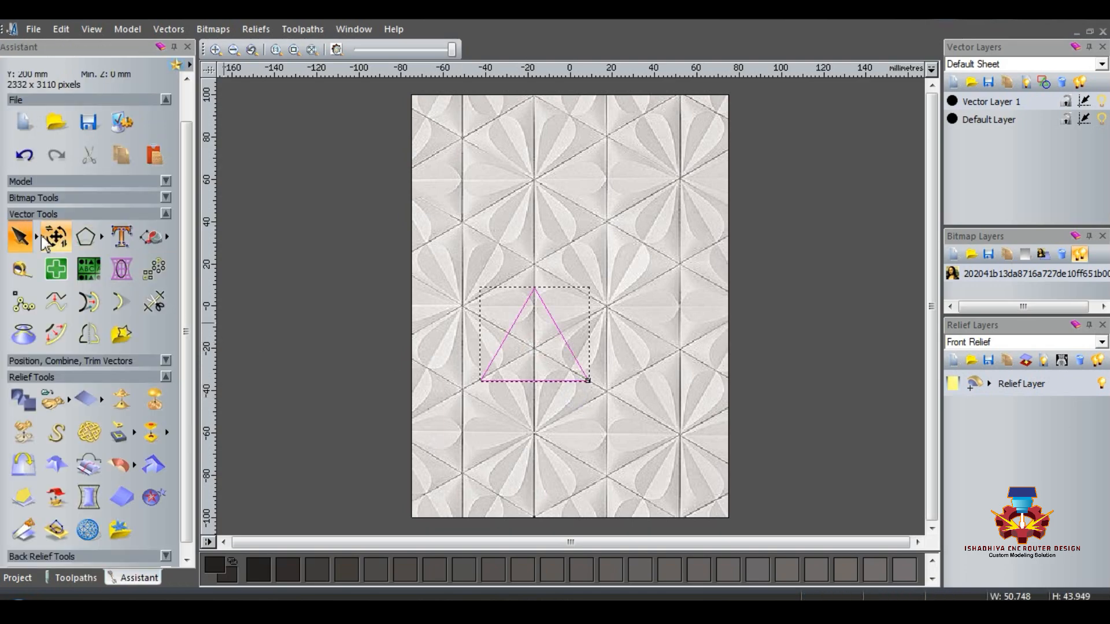
Step: Scale the triangle proportionally to a height of 40 mm and move its apex up to the upper flower centre
left_click(65, 241)
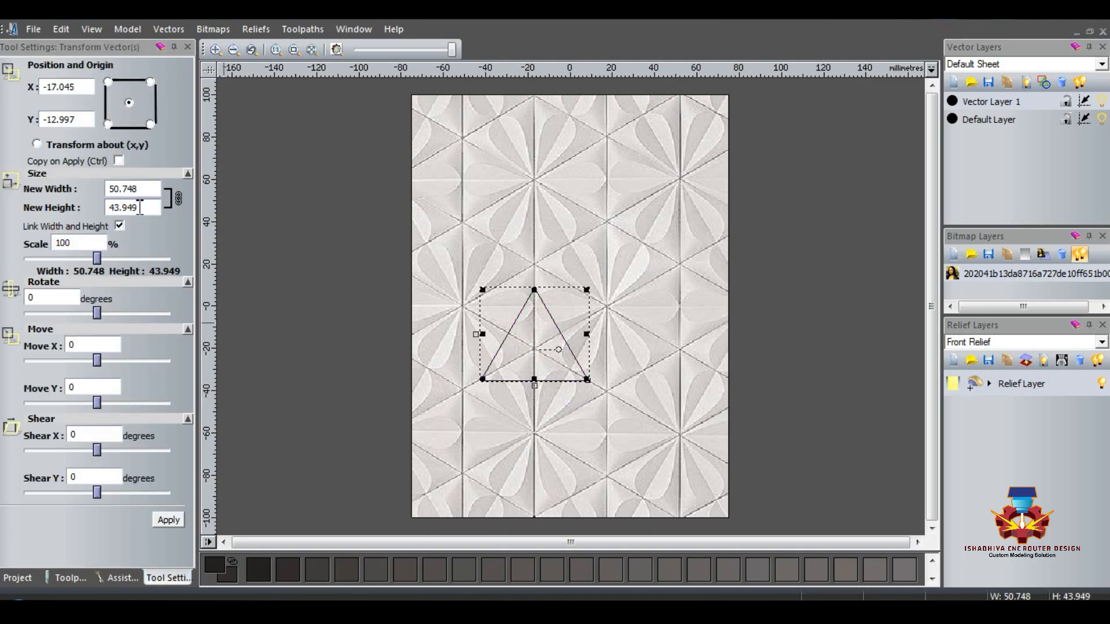
double_click(139, 208)
type("40")
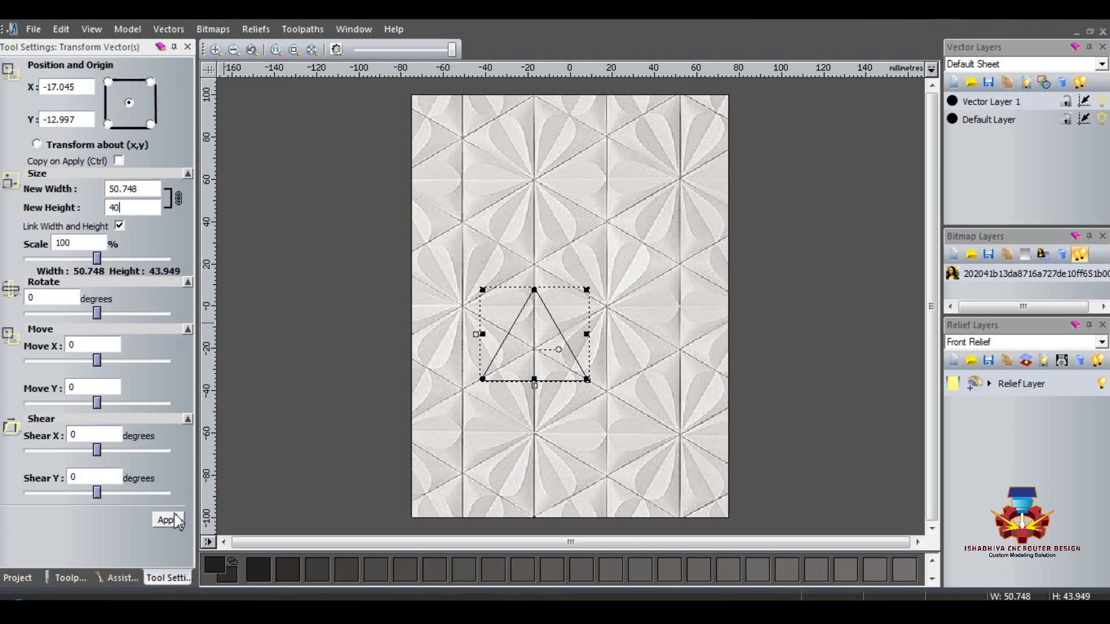
left_click(167, 521)
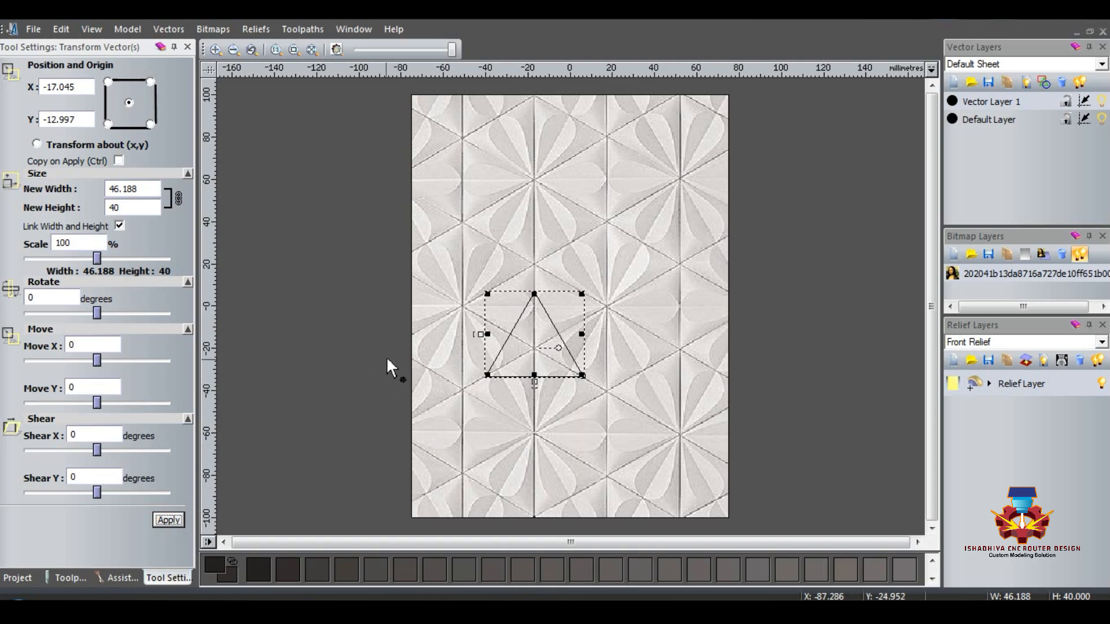
double_click(134, 212)
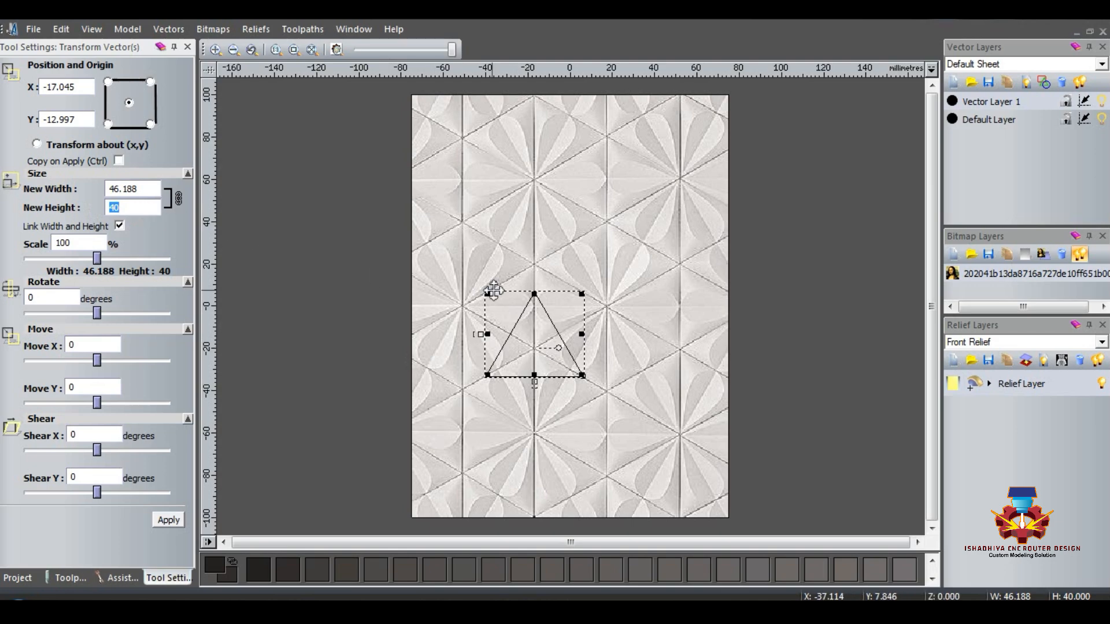
left_click(536, 298)
left_click_drag(535, 299, 535, 184)
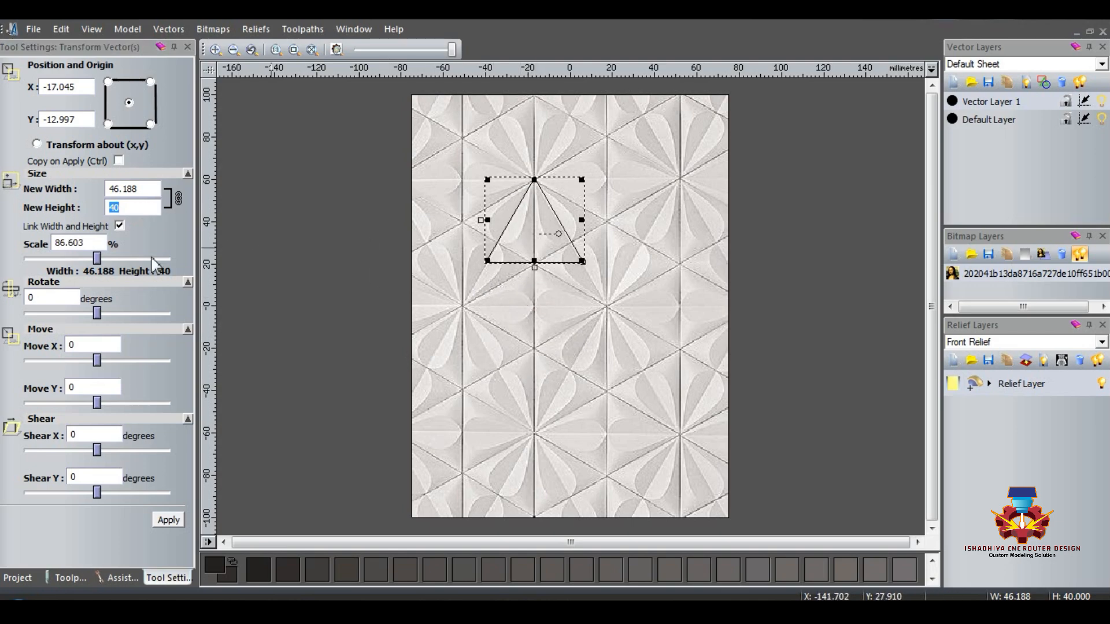
Step: Set the triangle's height to 60 mm with linked proportions and move it down so its corners meet three flower centres
left_click_drag(126, 209, 78, 211)
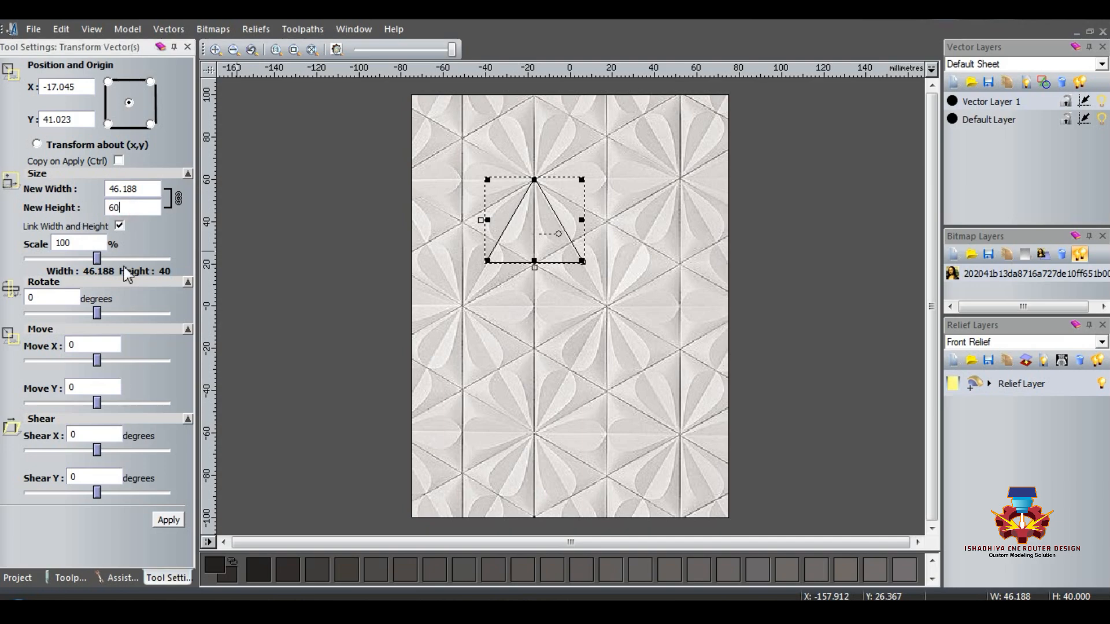
type("60")
left_click(170, 522)
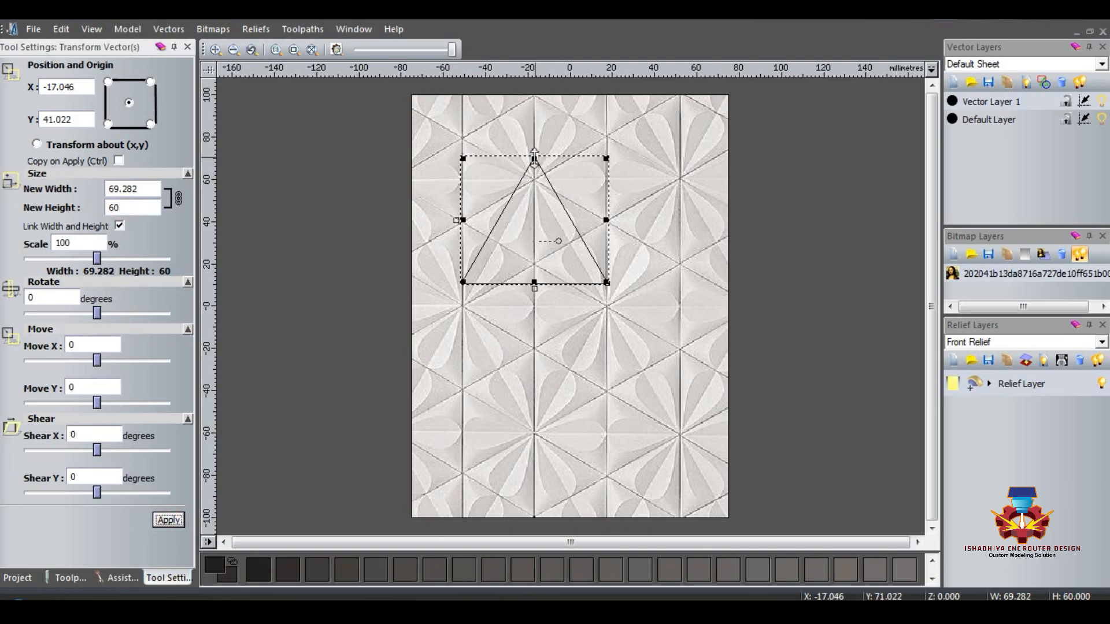
left_click_drag(534, 159, 536, 183)
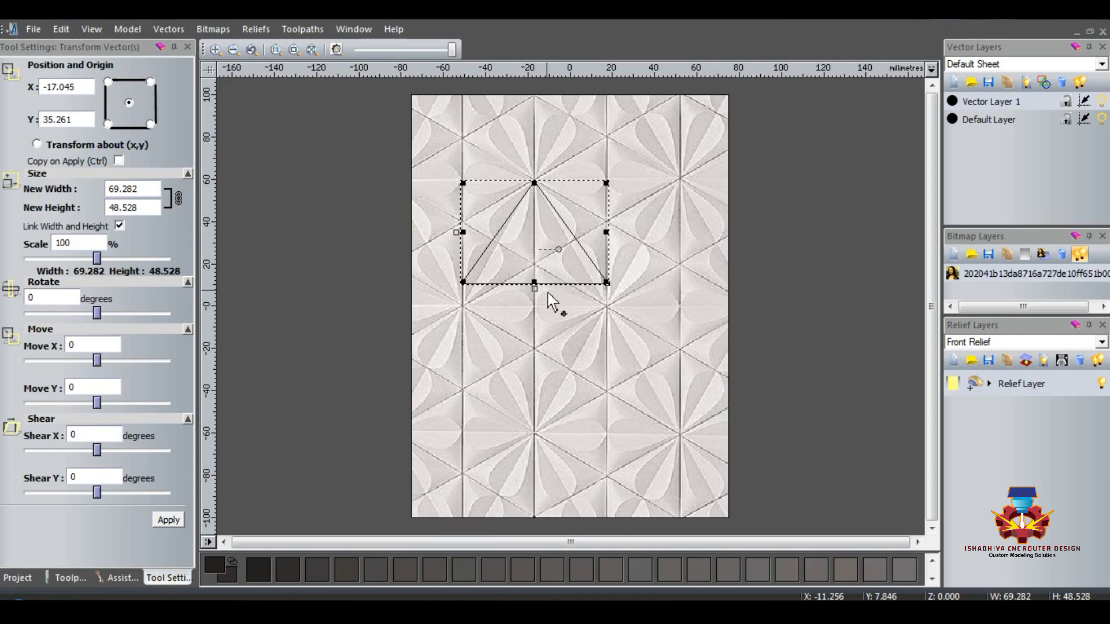
key("ctrl+z")
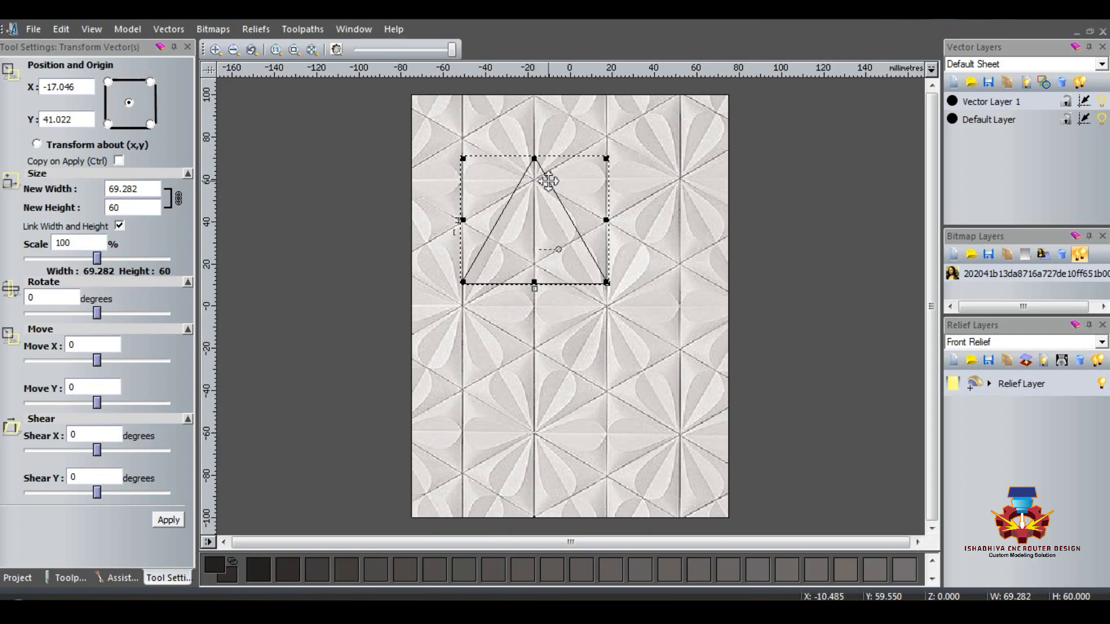
left_click_drag(548, 181, 548, 206)
left_click(488, 258)
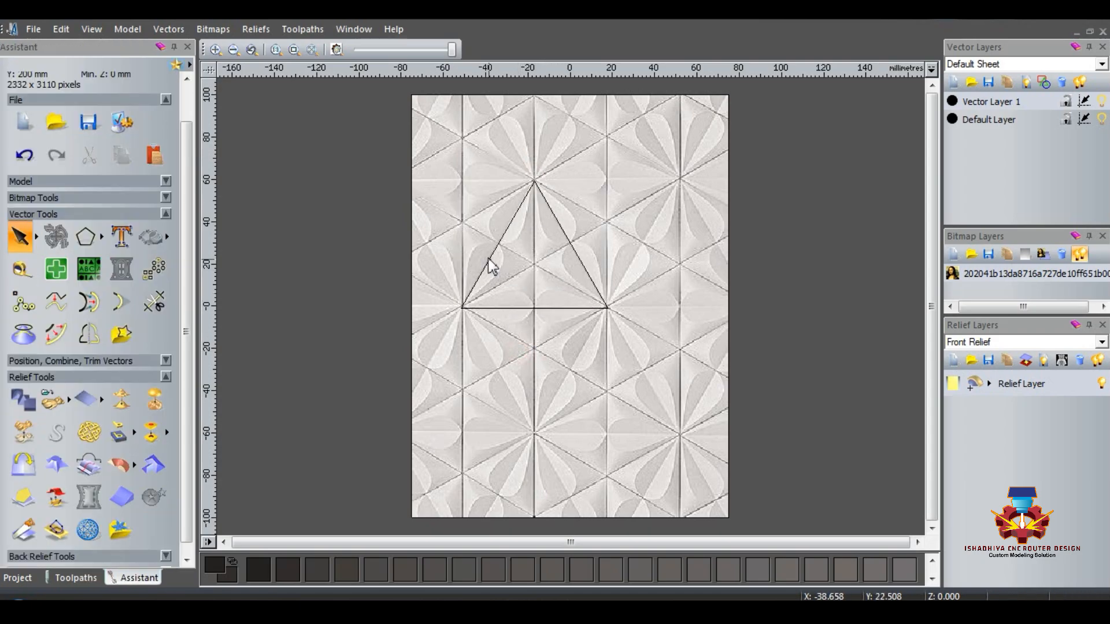
Step: Copy and paste the large triangle, placing the duplicate lower so that it overlaps the original's base
left_click(492, 253)
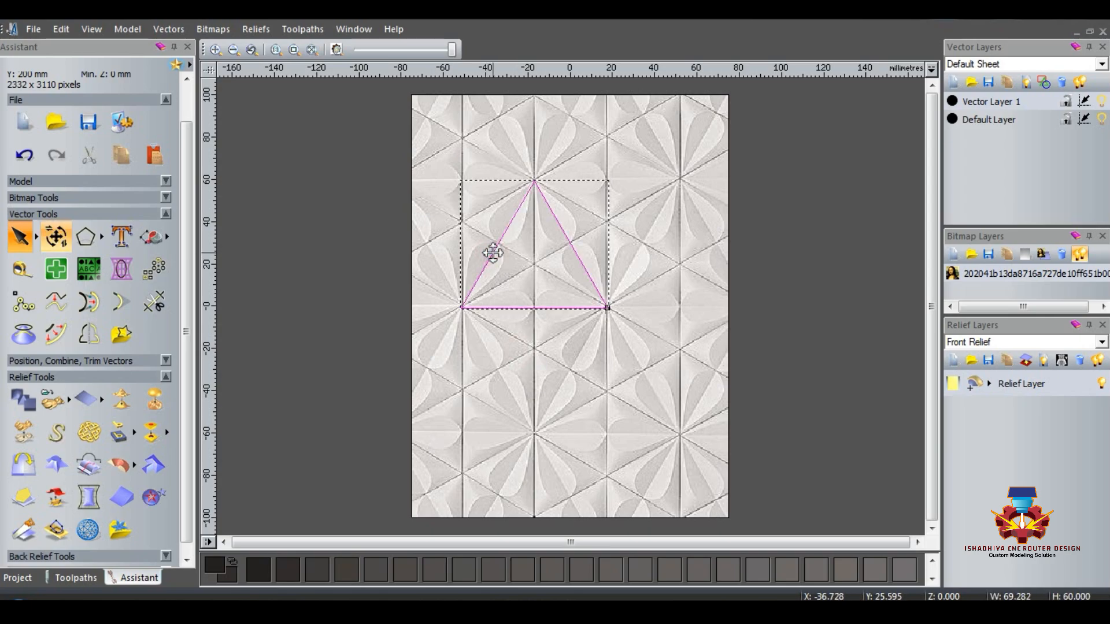
right_click(485, 253)
left_click(522, 171)
right_click(469, 252)
left_click(511, 187)
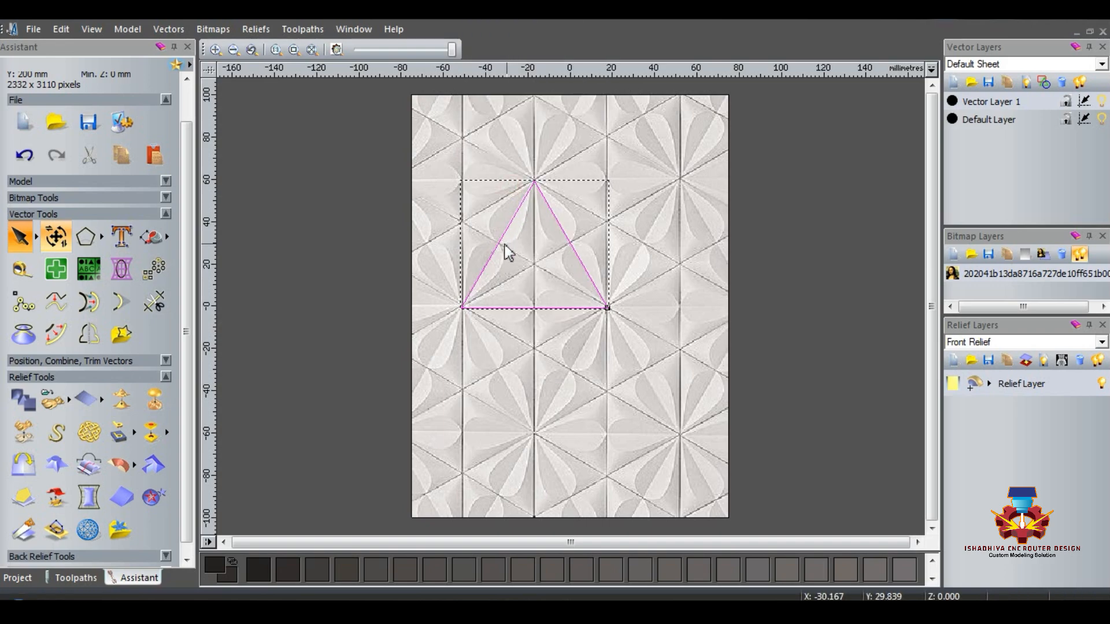
left_click_drag(507, 248, 507, 324)
Step: Rotate the duplicate triangle by 90 degrees and set its width to 40 mm with linked proportions
left_click(56, 236)
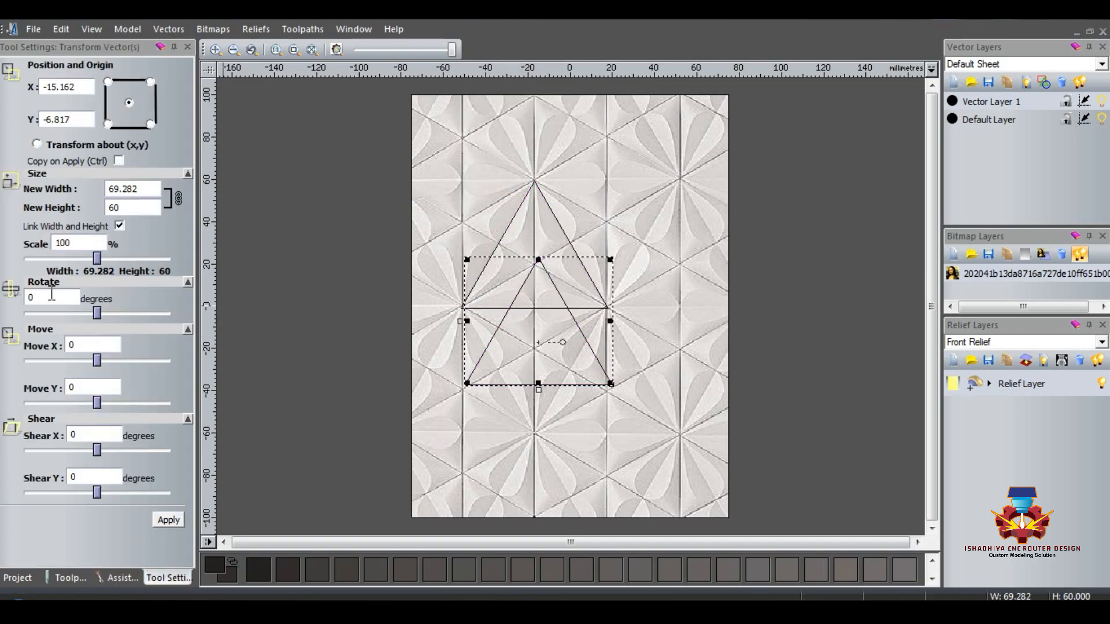
double_click(51, 296)
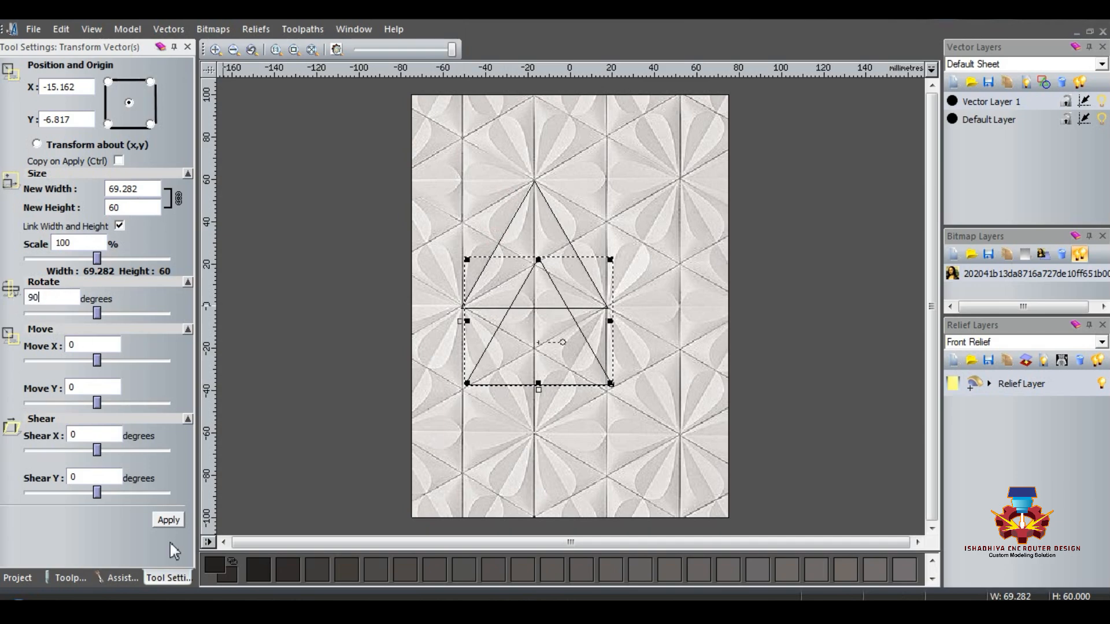
left_click(166, 520)
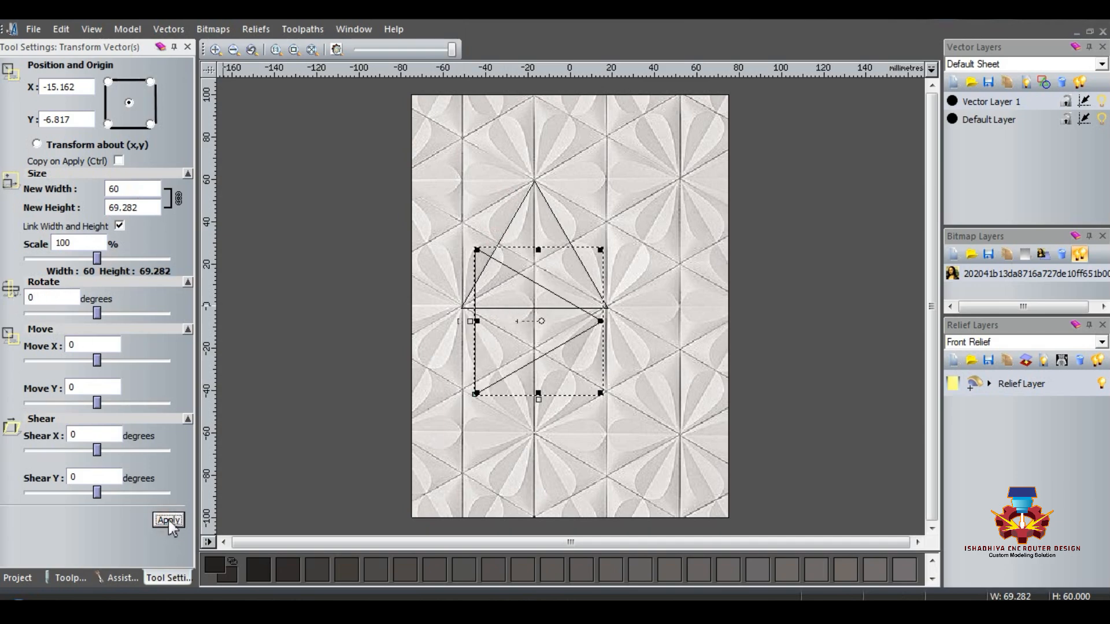
double_click(134, 189)
left_click(171, 522)
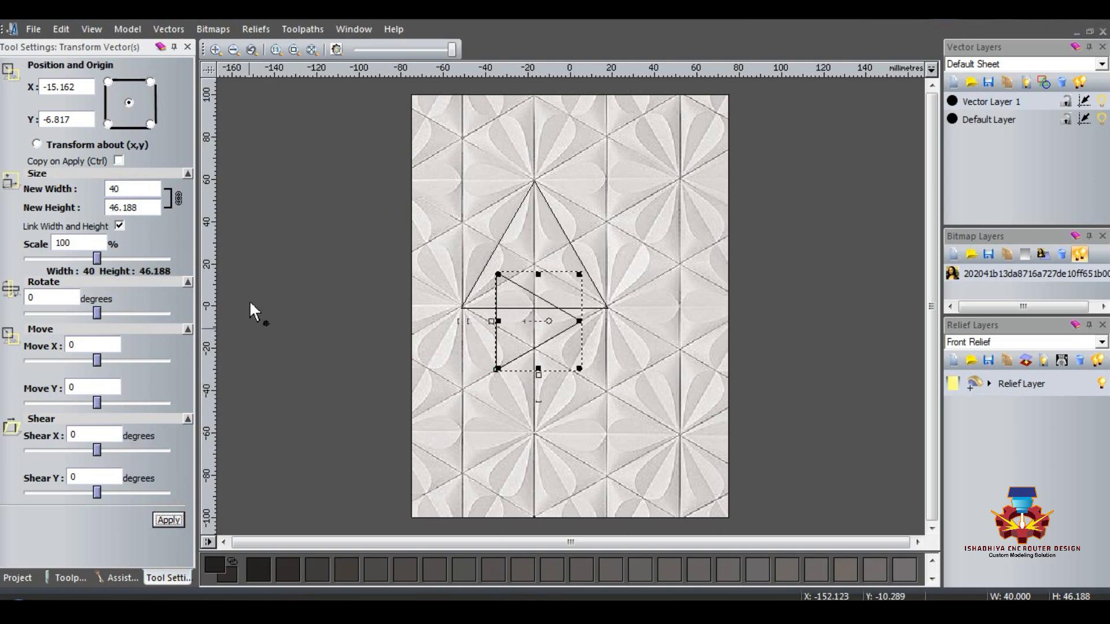
left_click(187, 47)
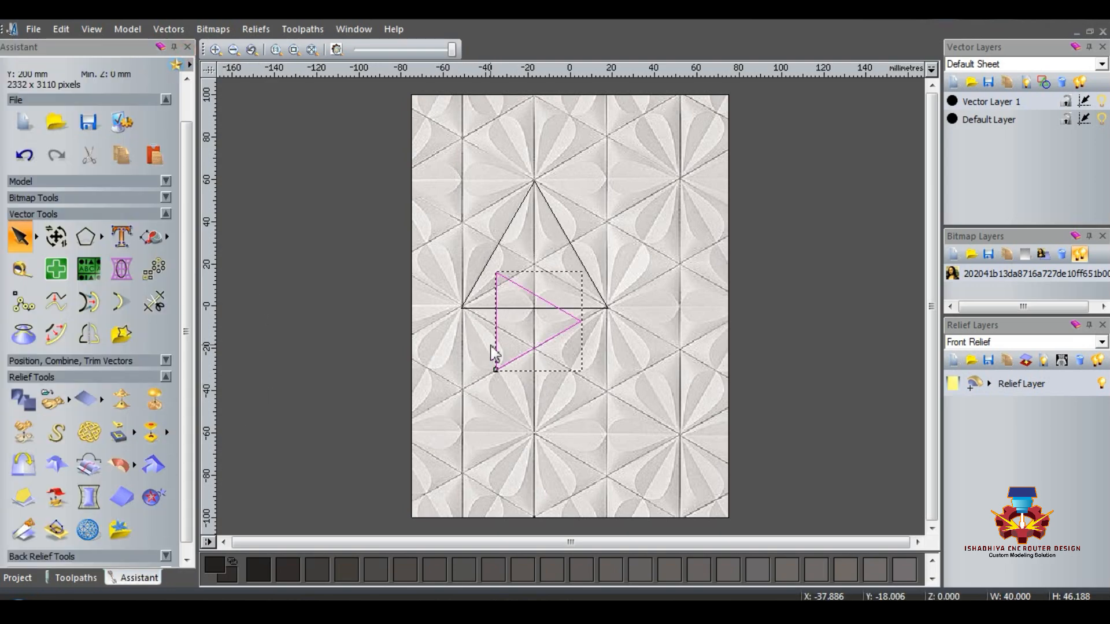
Step: Move the rotated triangle down to the pattern cell beside the lower-left flower centre and set its height to 40 mm
left_click_drag(496, 339, 452, 431)
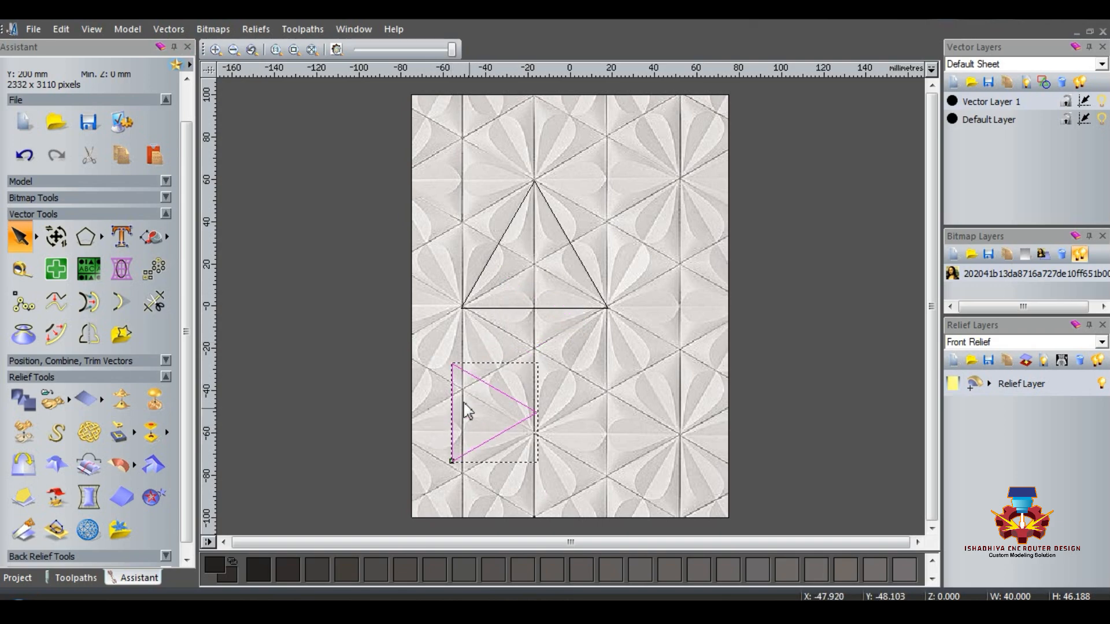
left_click_drag(453, 366, 461, 392)
left_click(57, 237)
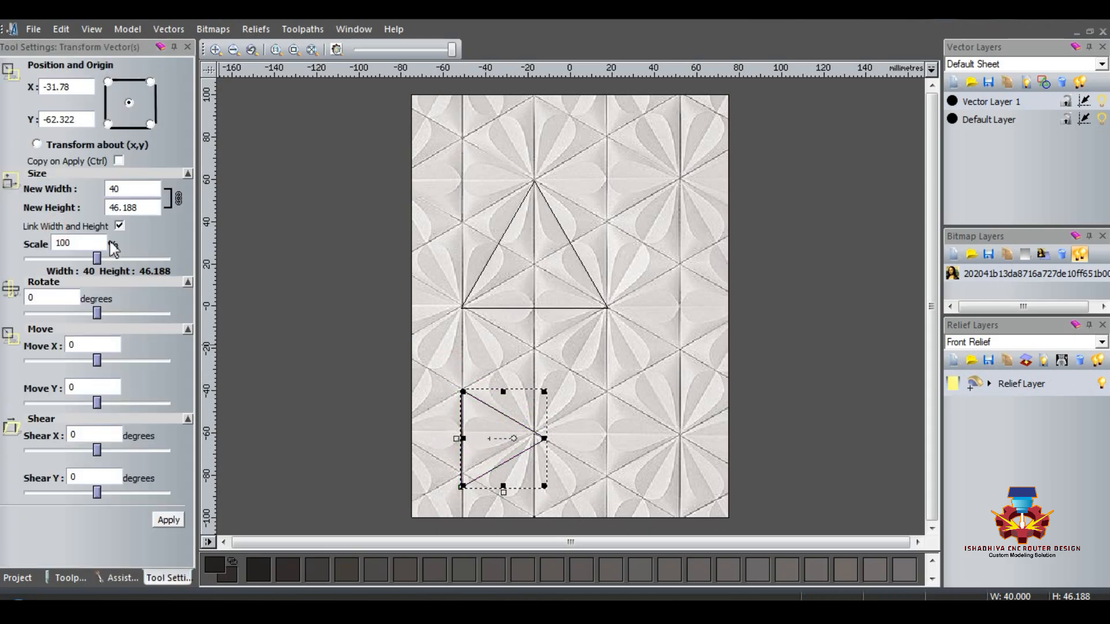
type("50")
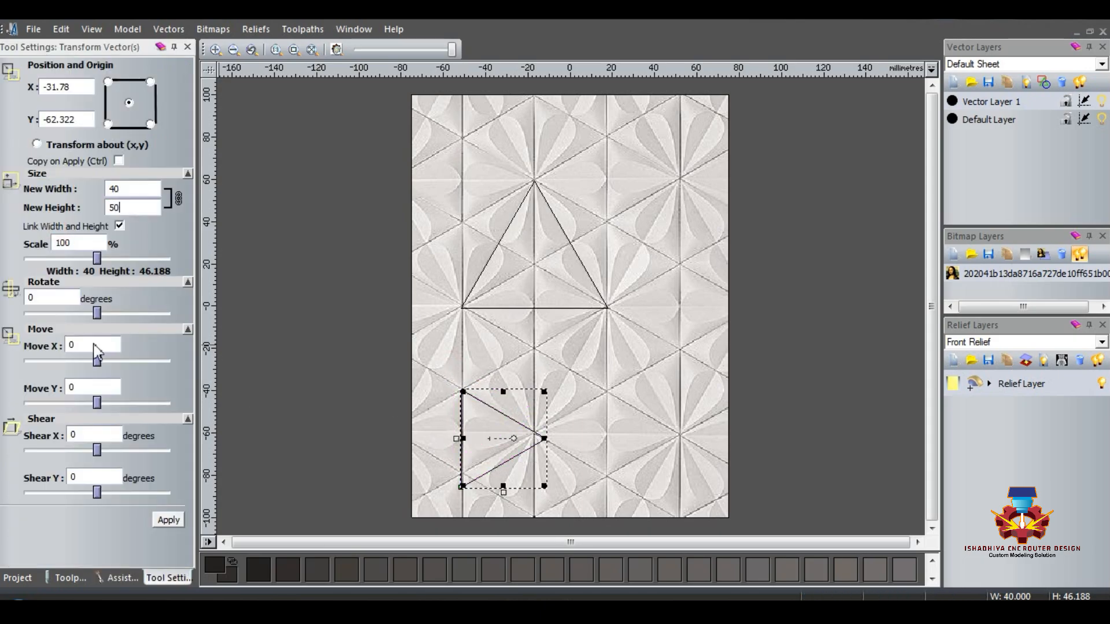
left_click(129, 199)
double_click(133, 209)
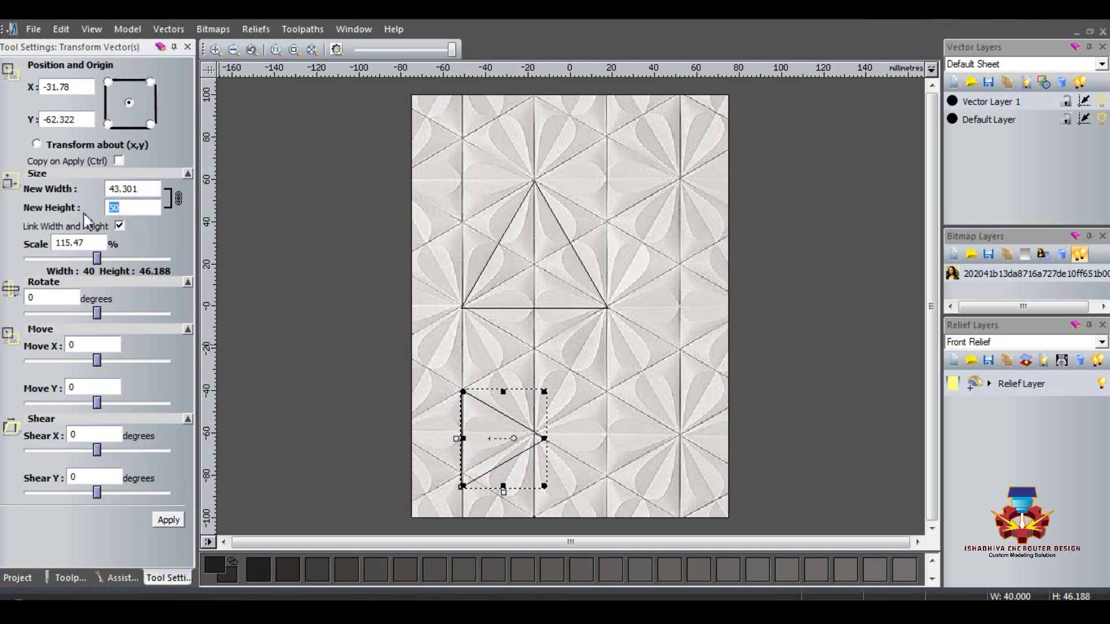
left_click(168, 516)
Step: Fit the small triangle onto its pattern cell, aligning its vertical side with the pattern line and its tip with the flower centre
left_click(480, 440)
scroll(481, 442, "up", 1)
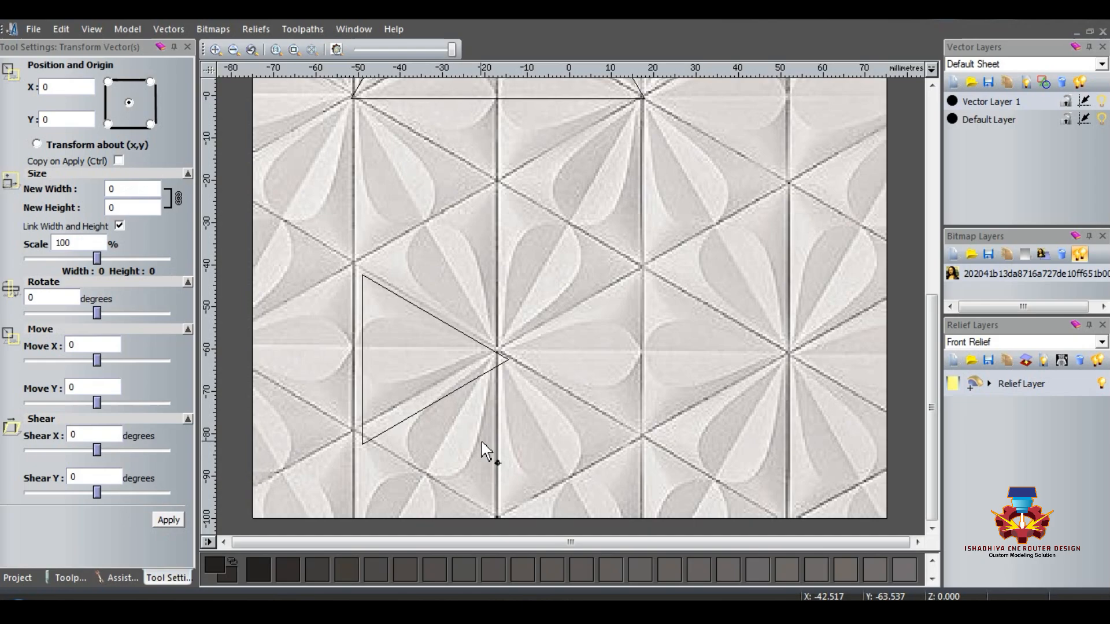
left_click(414, 304)
double_click(404, 301)
left_click(278, 349)
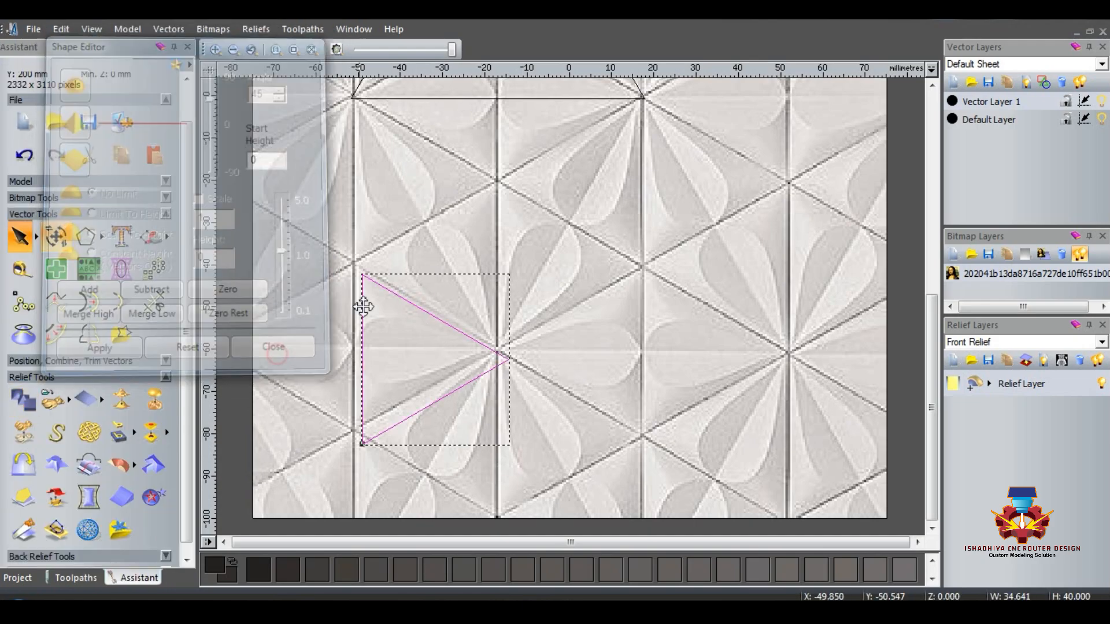
left_click_drag(388, 287, 377, 273)
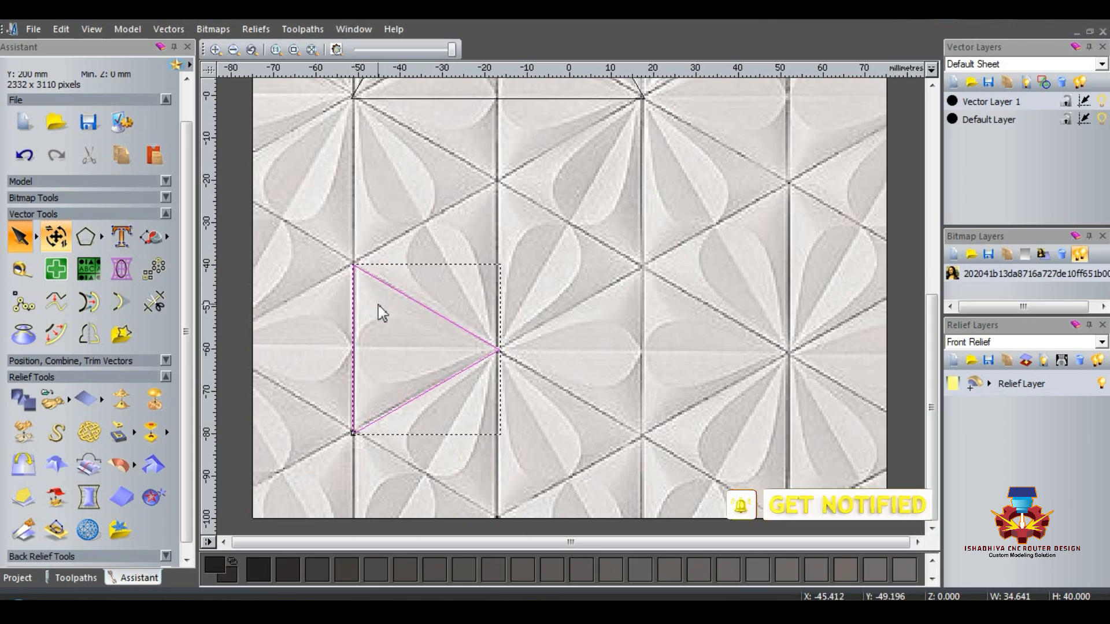
Step: Mirror the small triangle horizontally to its right side, keeping the original as a copy
left_click(95, 342)
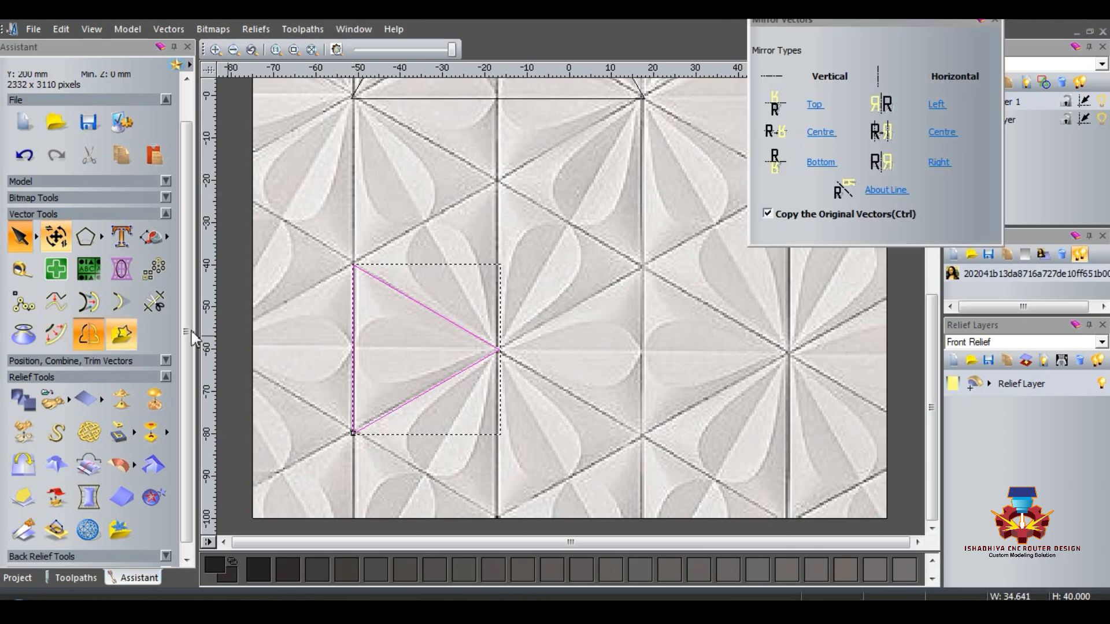
left_click(939, 164)
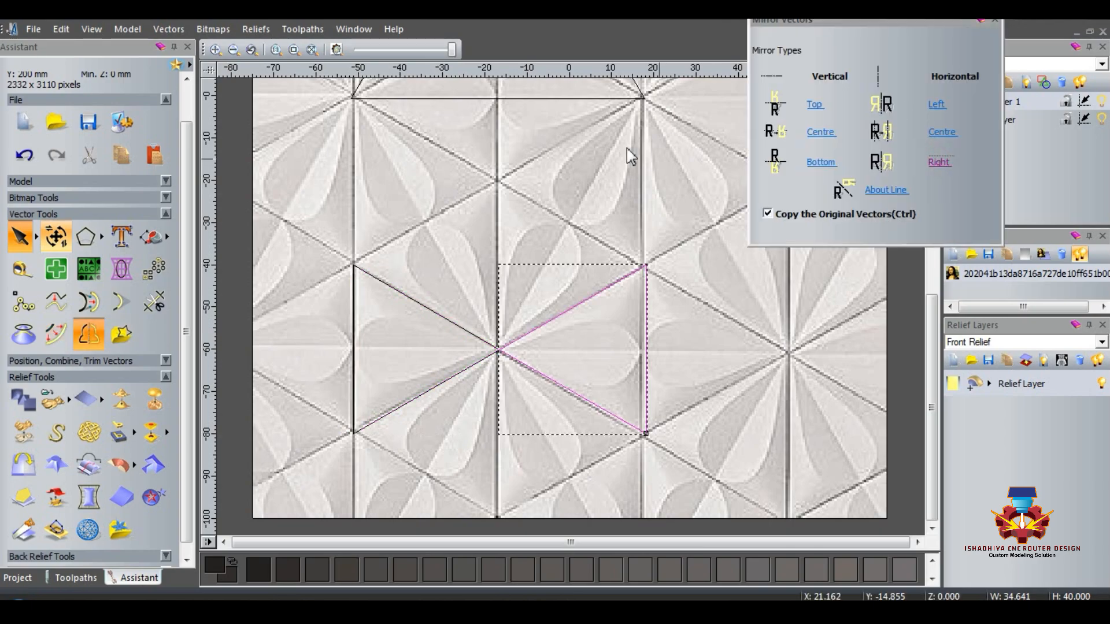
Step: Fade the background image until the triangle vectors stand out, and clear the selection
left_click_drag(452, 49, 380, 50)
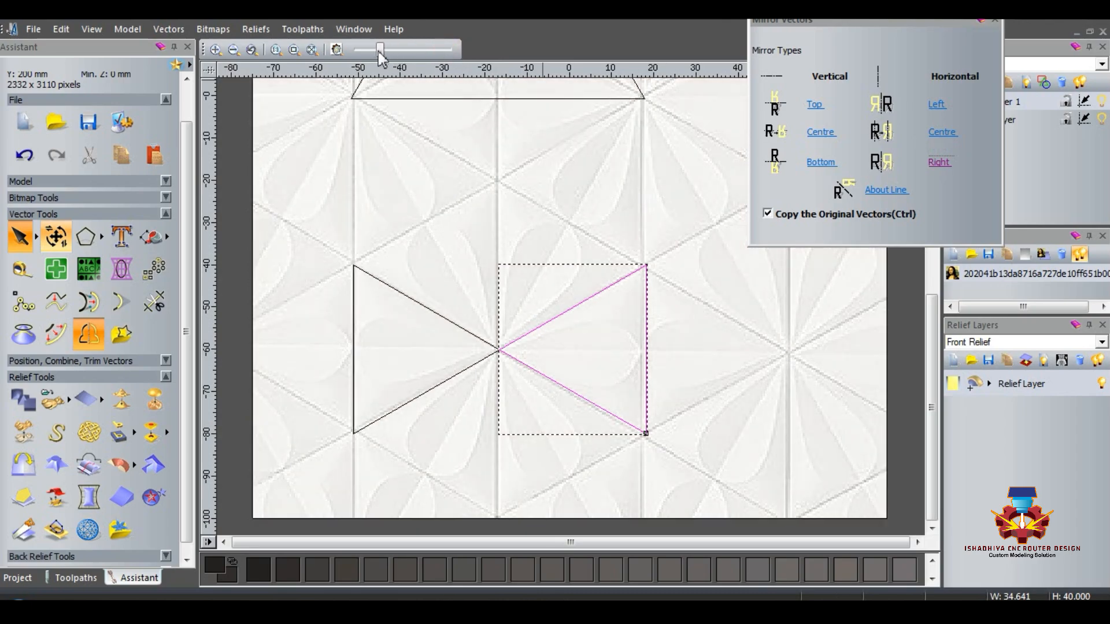
left_click(478, 225)
scroll(493, 248, "down", 2)
scroll(445, 415, "down", 1)
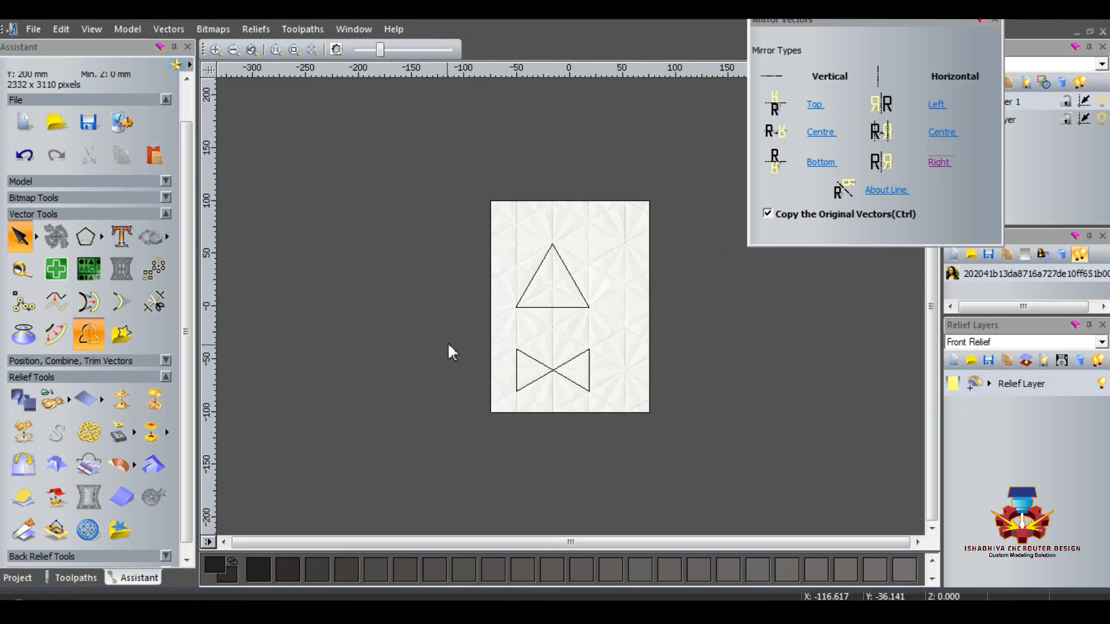
Step: Duplicate the mirrored pair of small triangles in place and rotate the copy by 120 degrees
left_click_drag(450, 442, 646, 327)
right_click(550, 364)
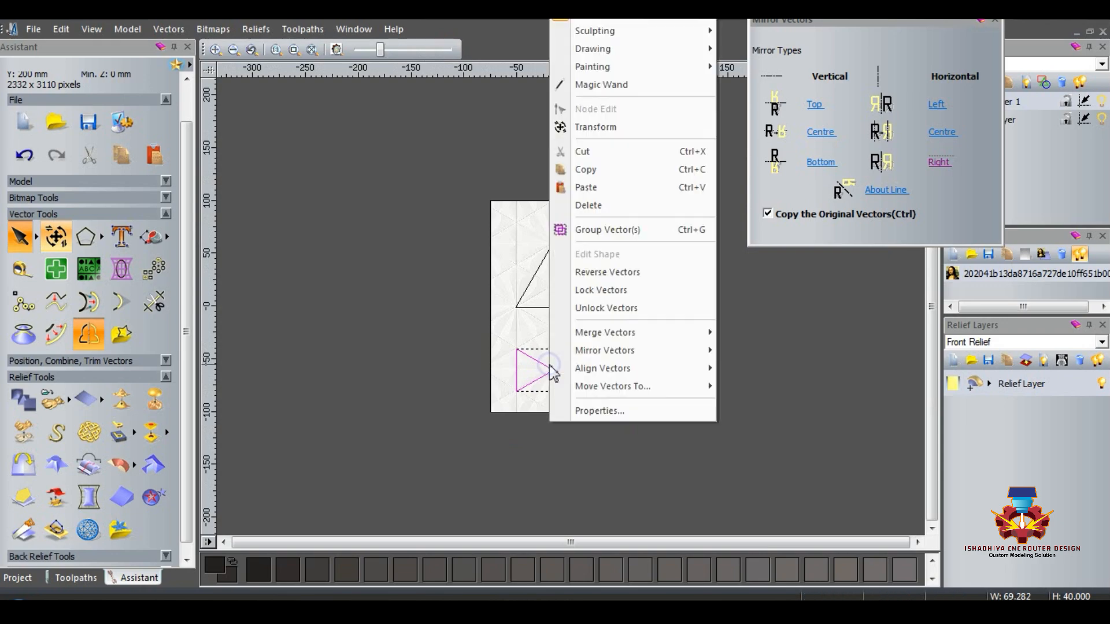
left_click(588, 166)
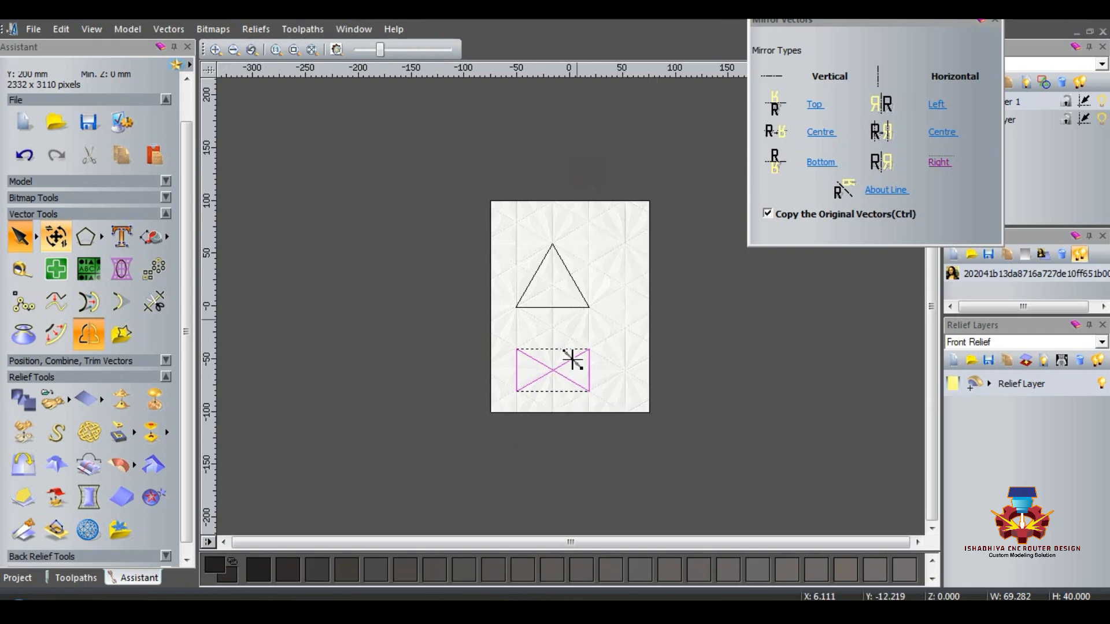
right_click(550, 339)
left_click(581, 185)
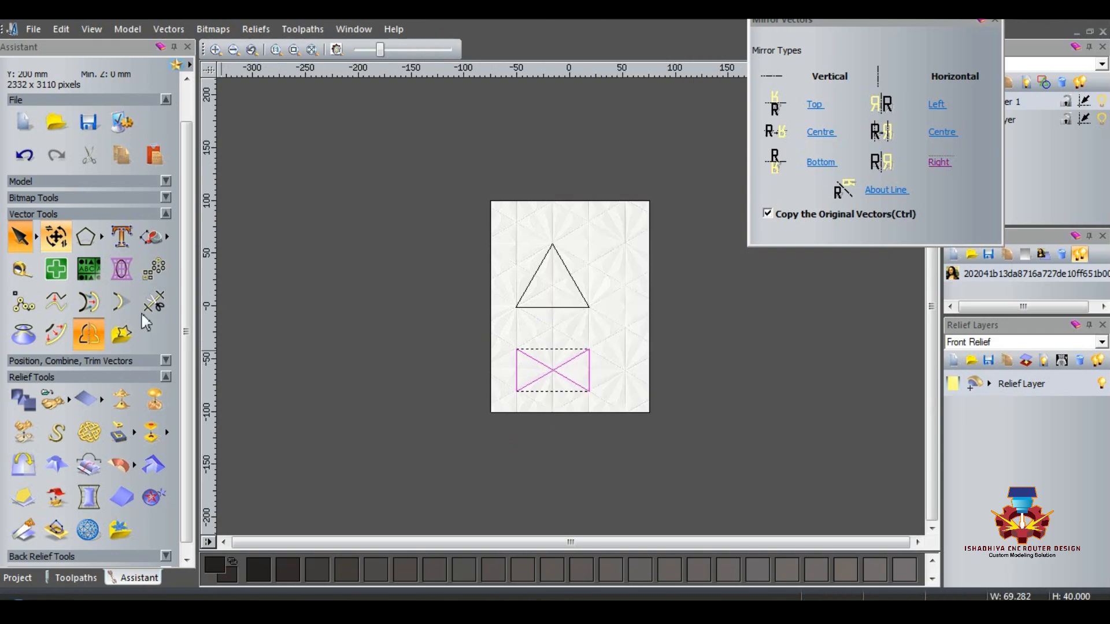
left_click(56, 238)
left_click_drag(47, 296, 28, 297)
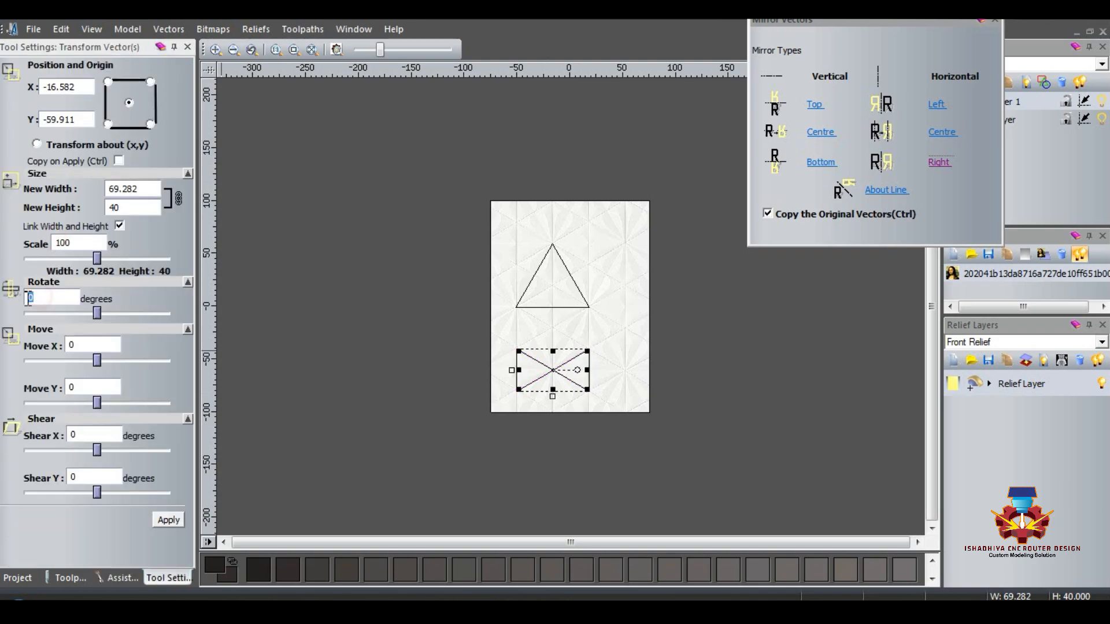
type("120")
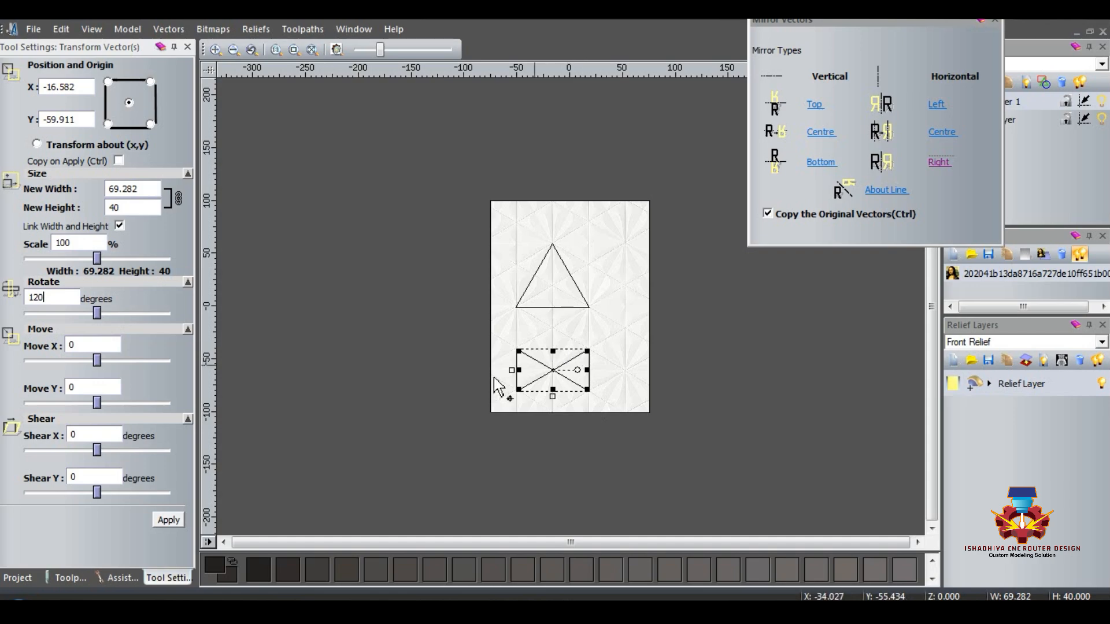
left_click(167, 520)
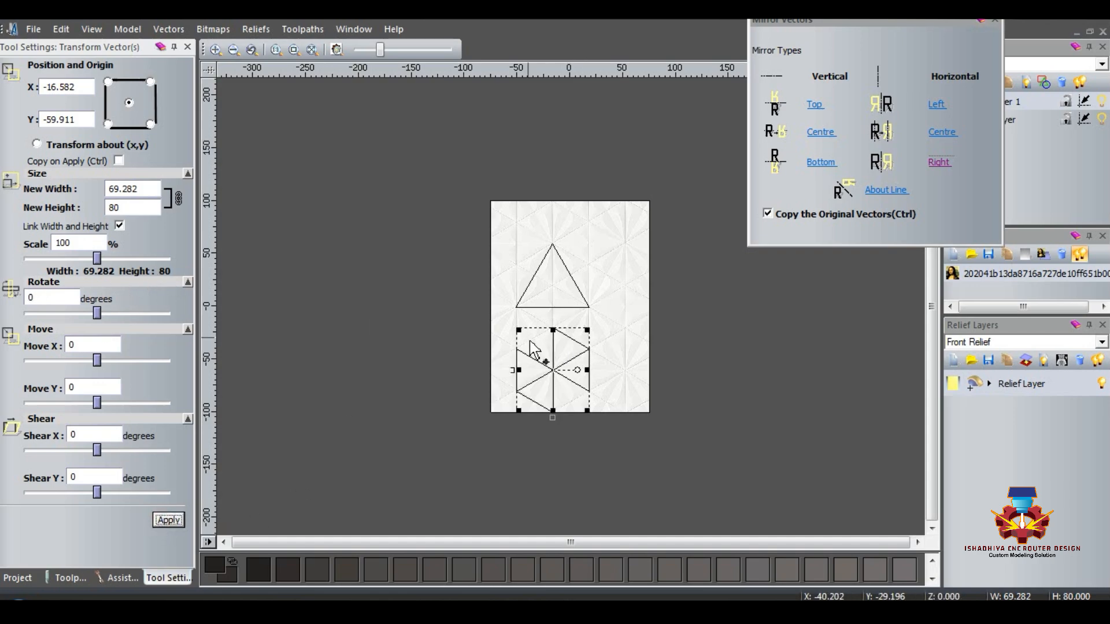
Step: Duplicate the rotated pair in place and rotate the new copy to complete the hexagon, closing the mirror settings
right_click(553, 349)
left_click(595, 258)
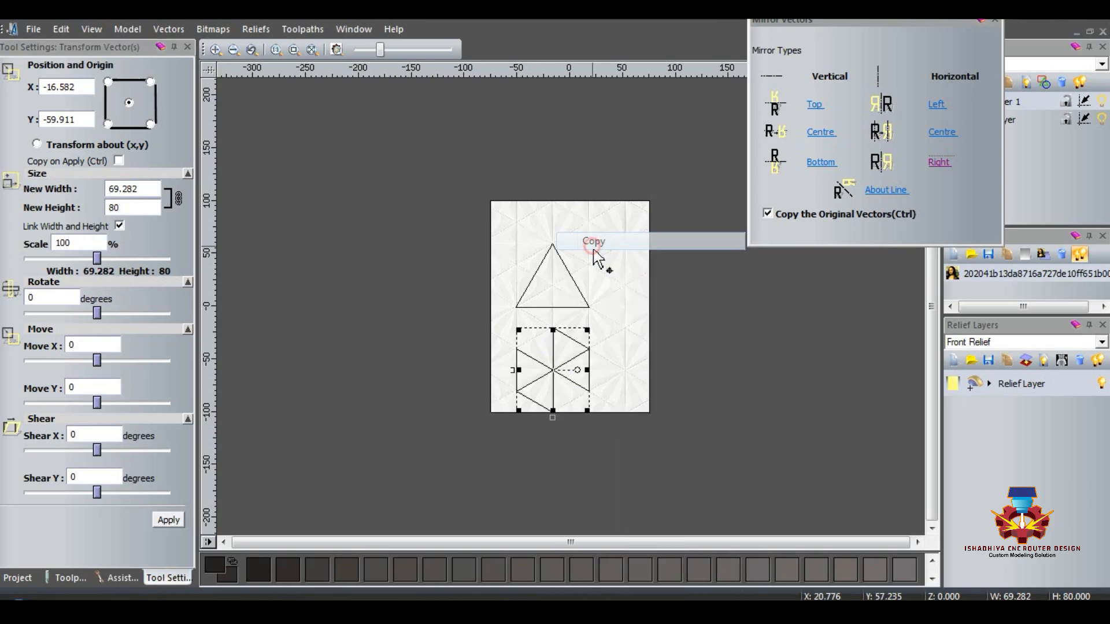
right_click(561, 356)
left_click(596, 265)
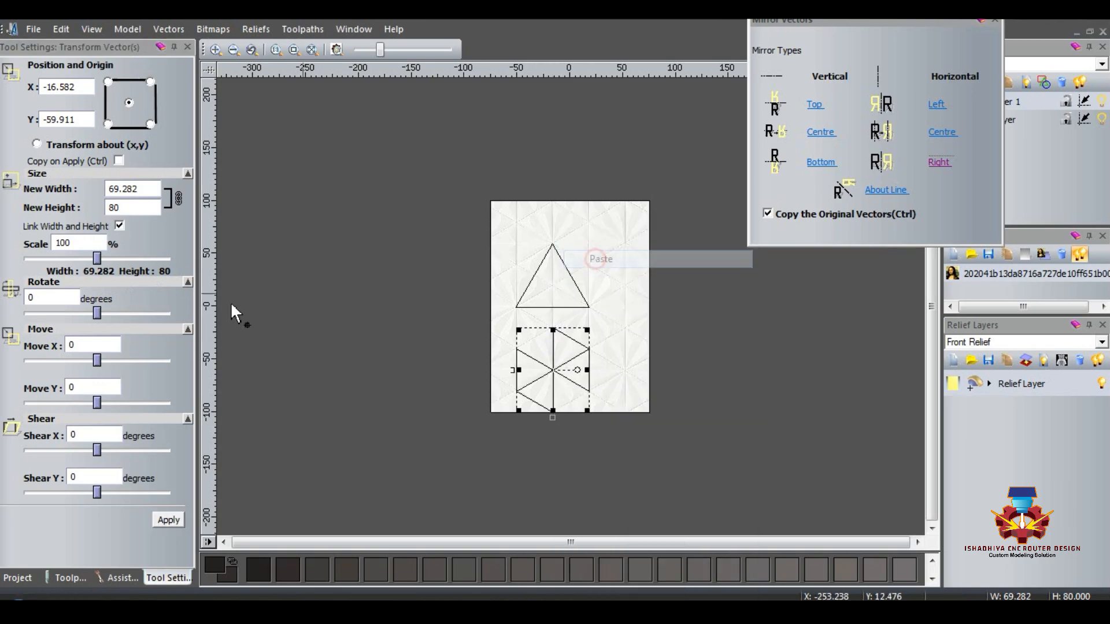
double_click(33, 298)
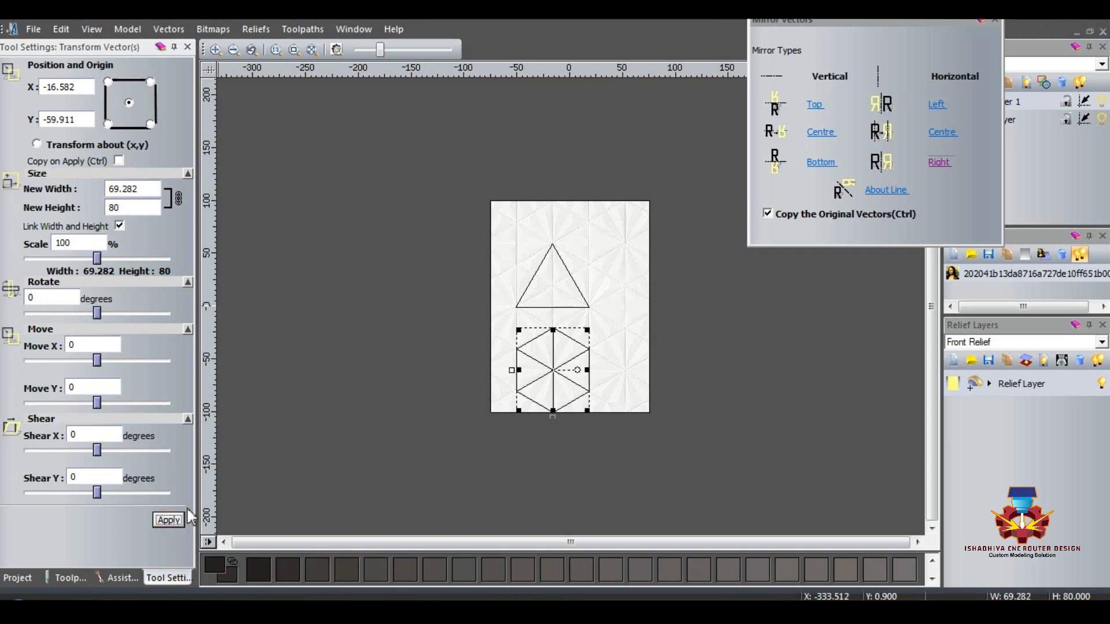
left_click(995, 19)
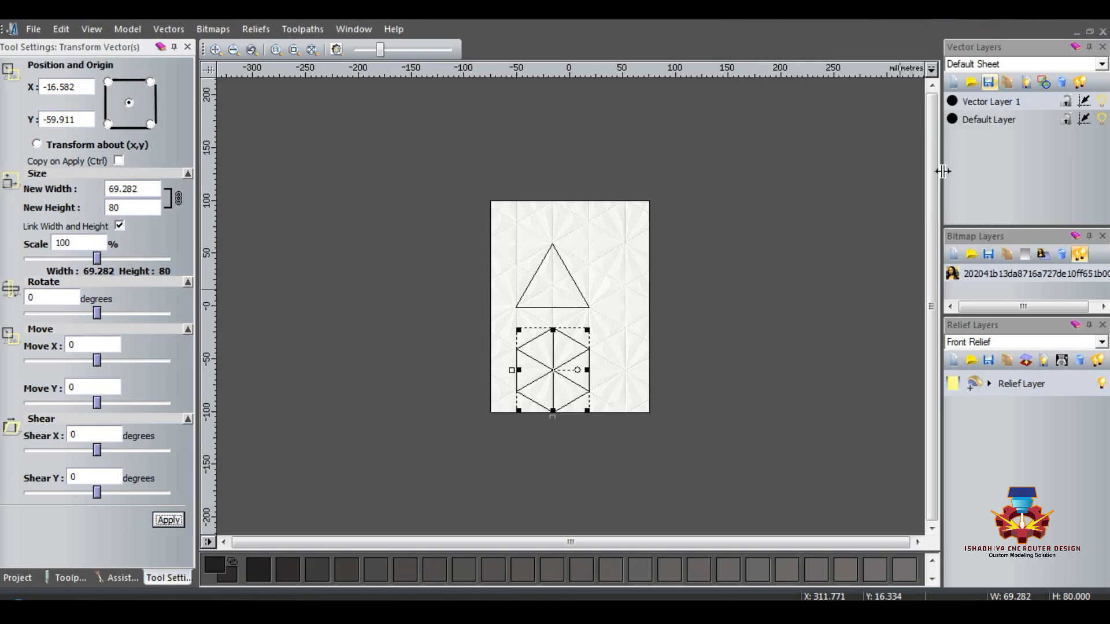
left_click(647, 456)
Step: Cut the large triangle and paste it onto a new vector layer, Vector Layer 2
left_click(519, 307)
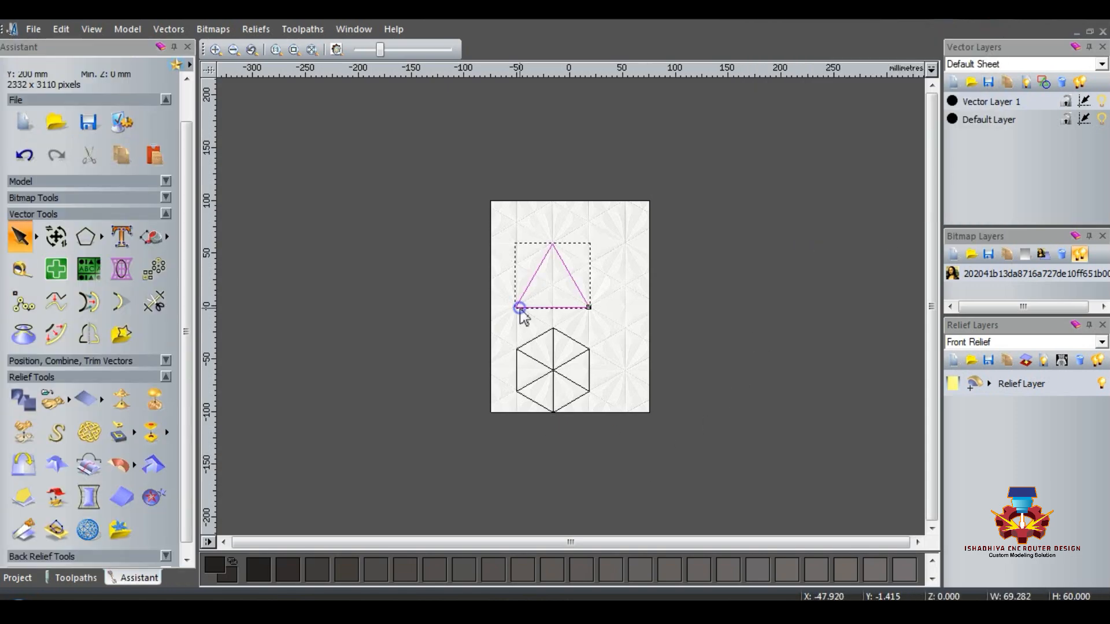
right_click(519, 307)
left_click(751, 269)
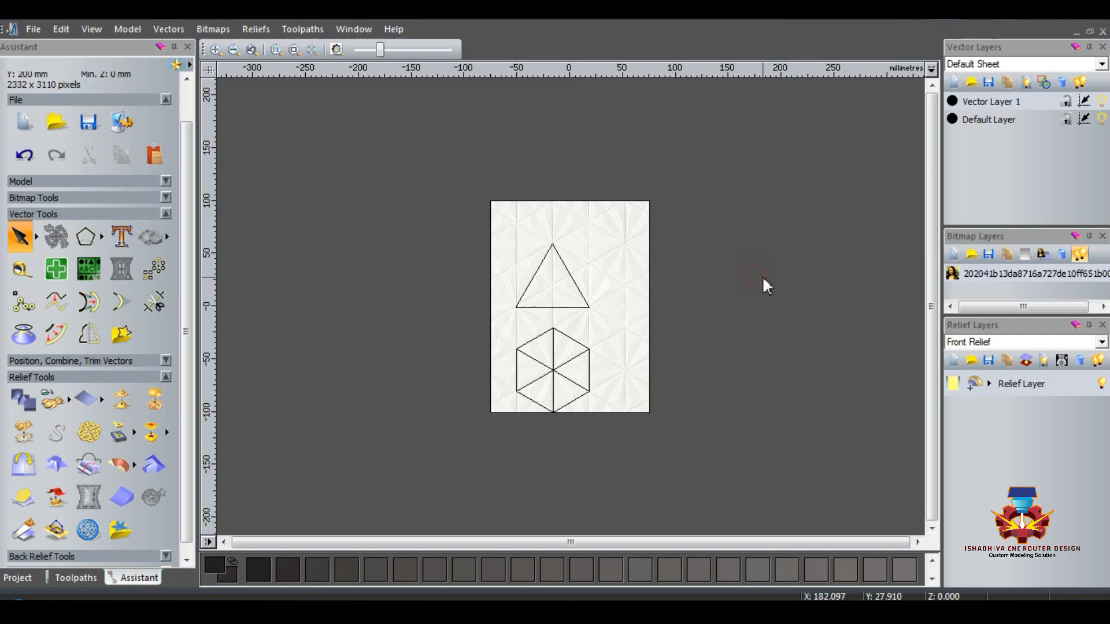
left_click(538, 273)
right_click(538, 272)
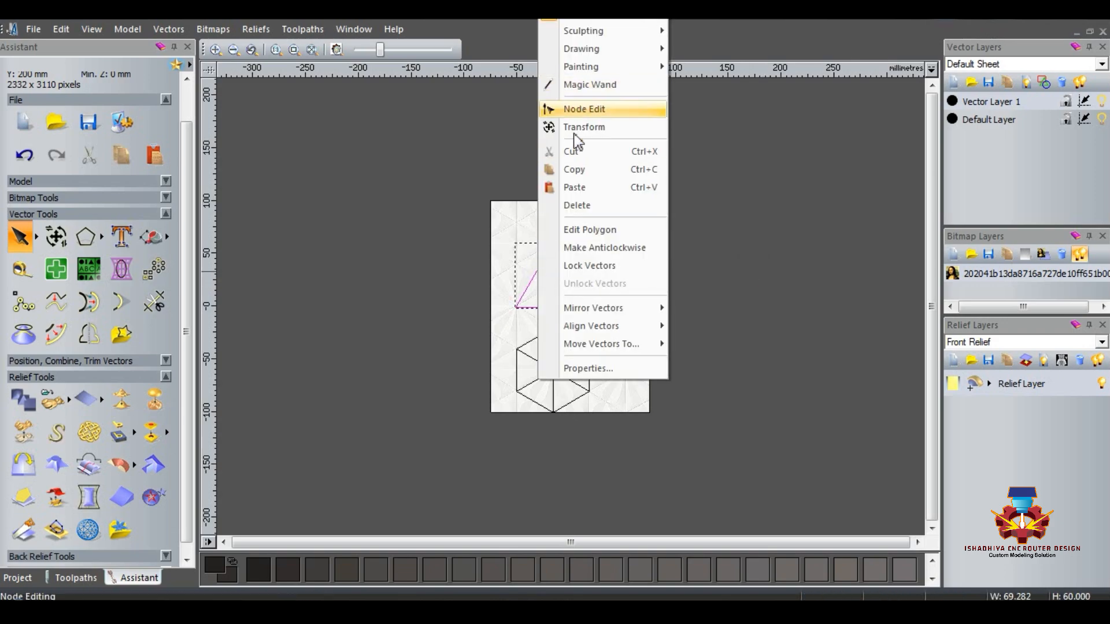
left_click(571, 152)
left_click(953, 82)
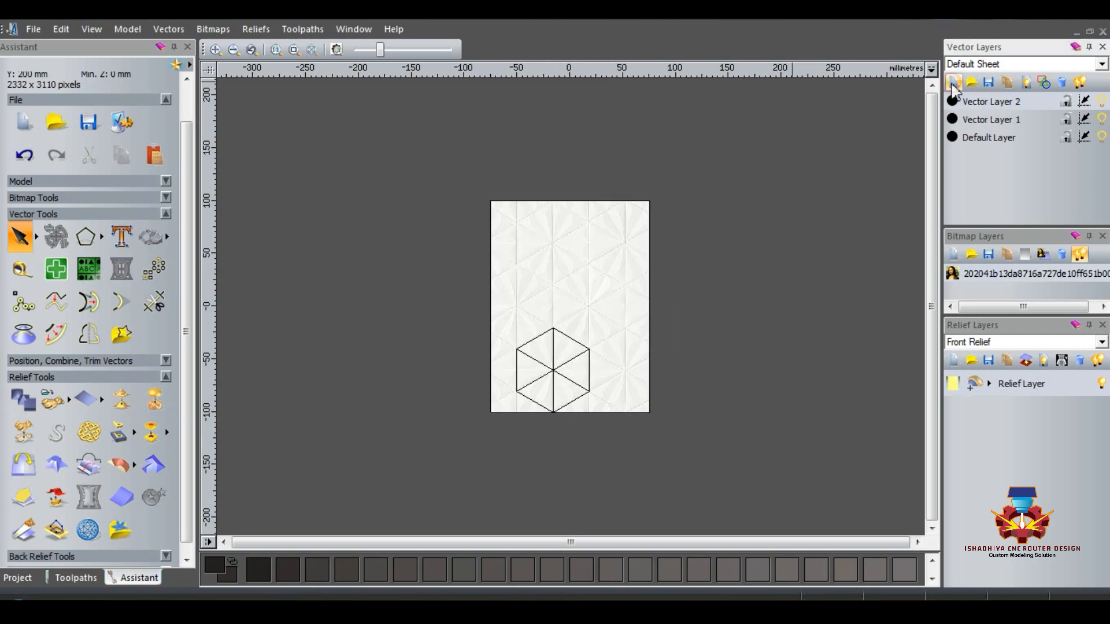
right_click(535, 233)
mouse_move(571, 272)
left_click(525, 272)
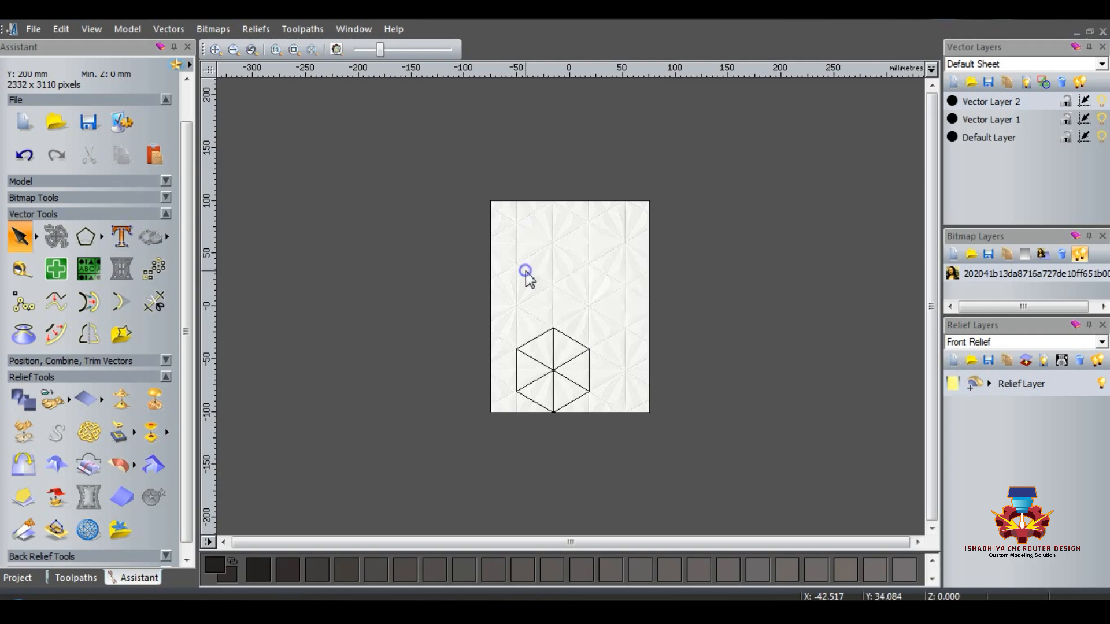
right_click(524, 271)
left_click(564, 379)
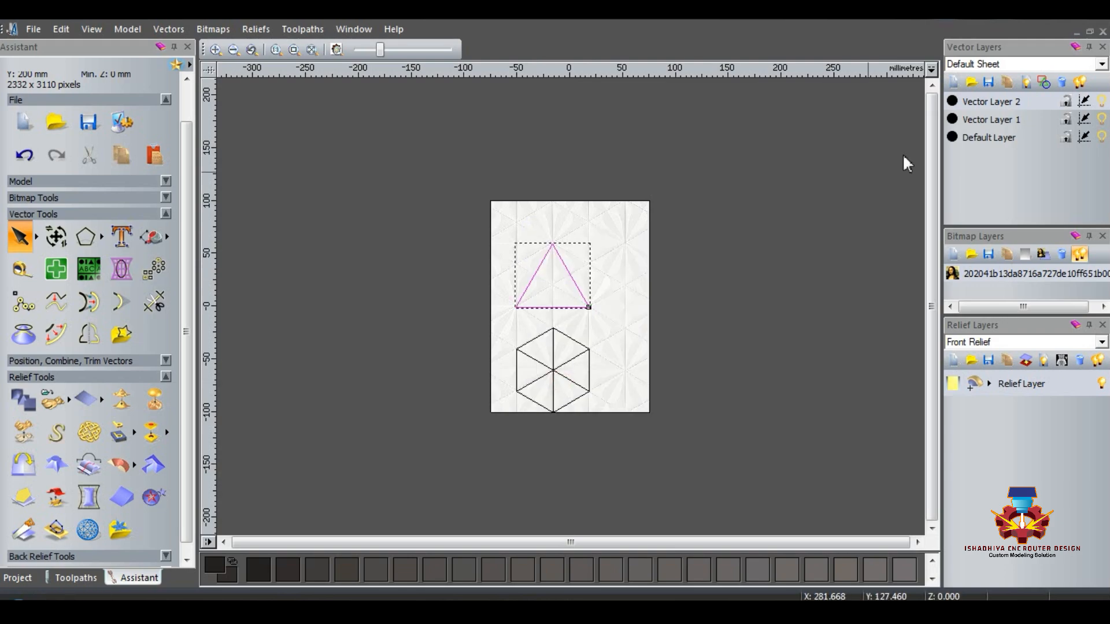
Step: Hide Vector Layer 2 and duplicate the whole hexagon to both of its sides, forming an adjoining row of three
left_click(1102, 101)
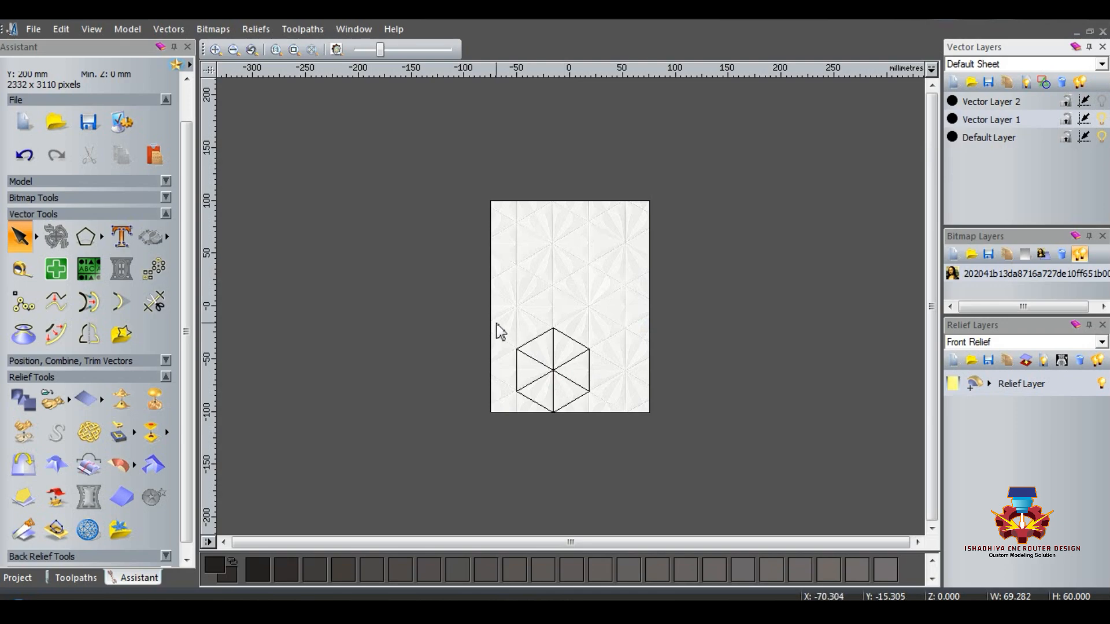
left_click_drag(492, 301, 616, 434)
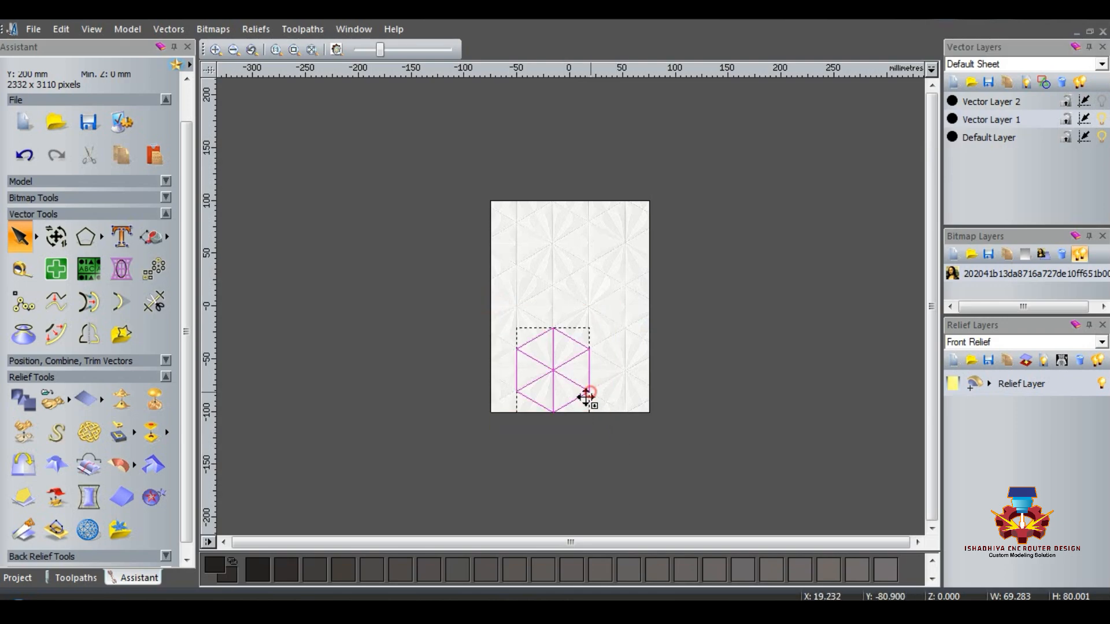
left_click_drag(589, 390, 516, 389, "ctrl")
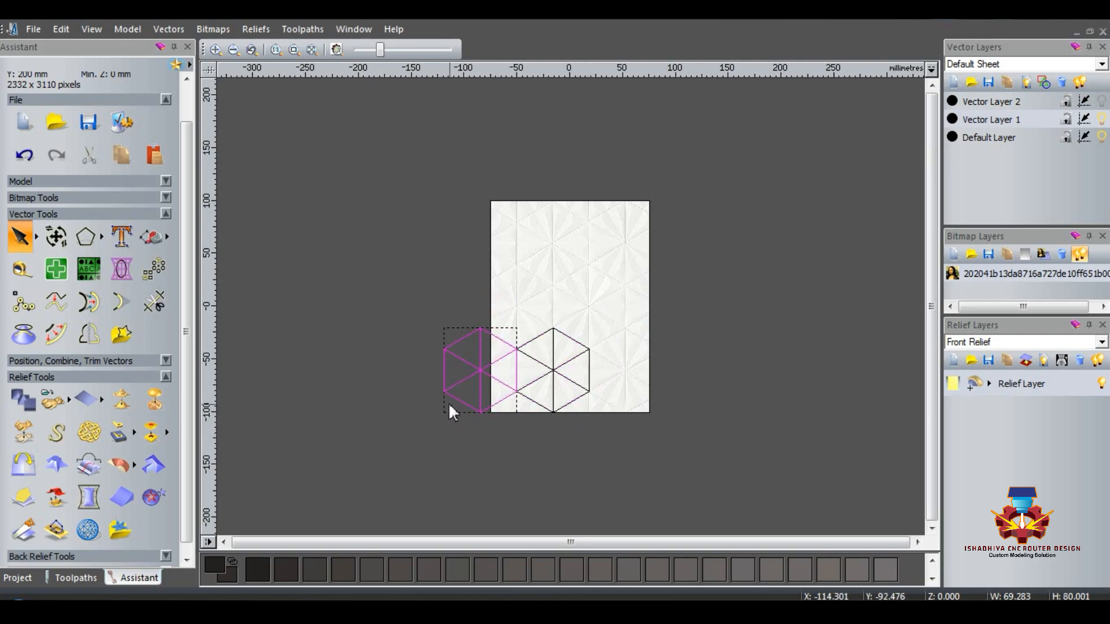
left_click_drag(442, 395, 592, 391)
Step: Duplicate the row of three hexagons into an interlocking row below, and copy both rows upward over the rest of the model
left_click_drag(379, 306, 709, 435)
left_click_drag(627, 327, 662, 392)
left_click_drag(407, 306, 724, 518)
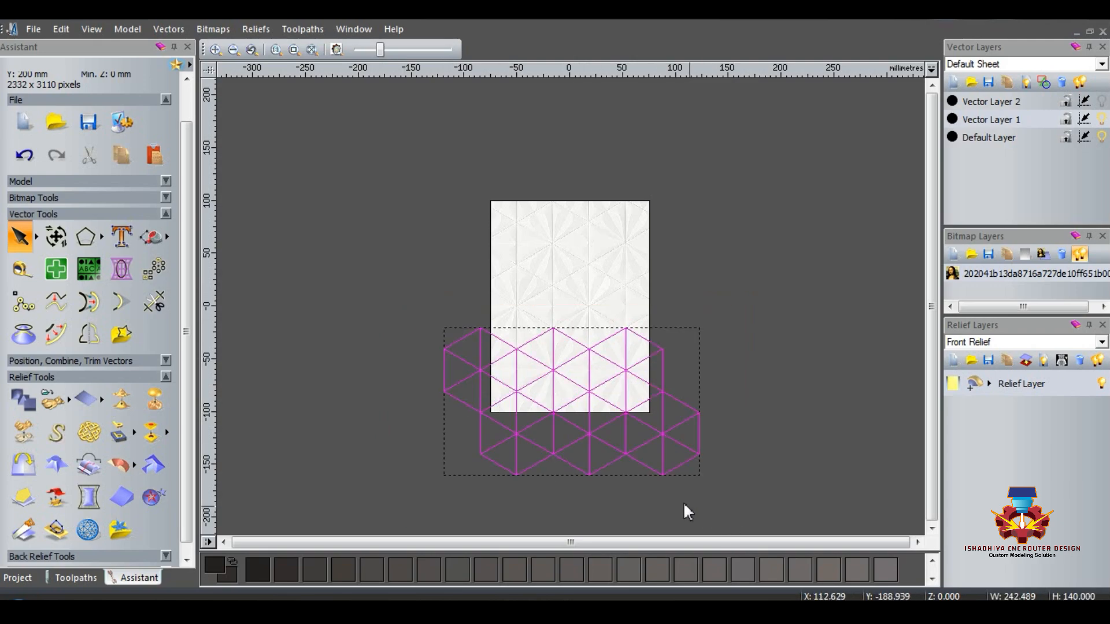
left_click_drag(660, 478, 665, 353)
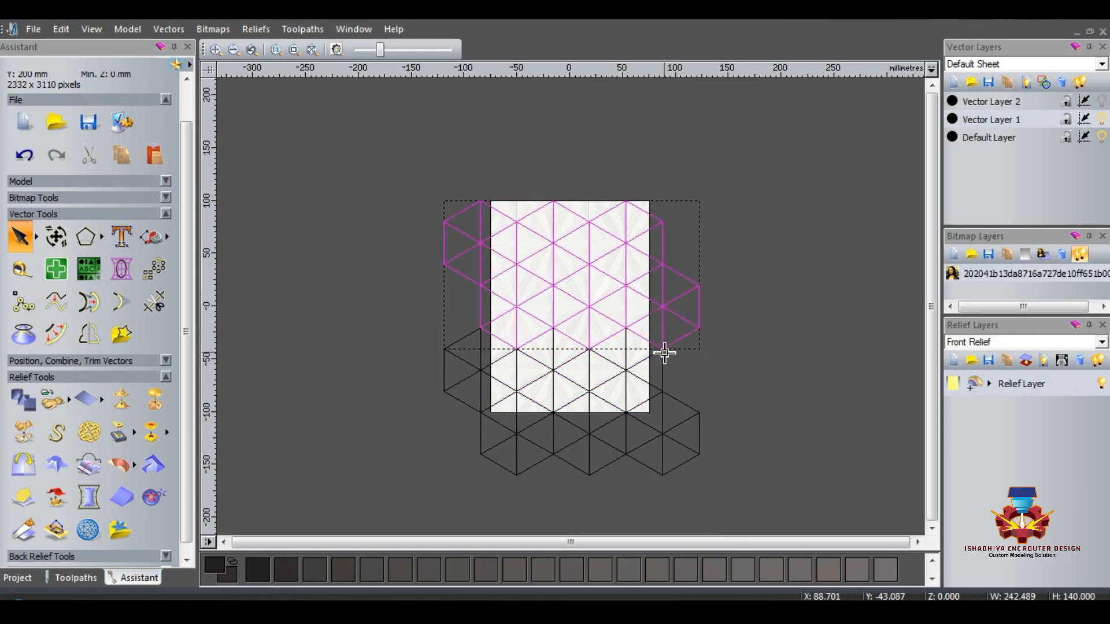
Step: Duplicate the lowest row of hexagons to the top of the grid so it extends above the model's upper edge
left_click_drag(389, 168, 733, 290)
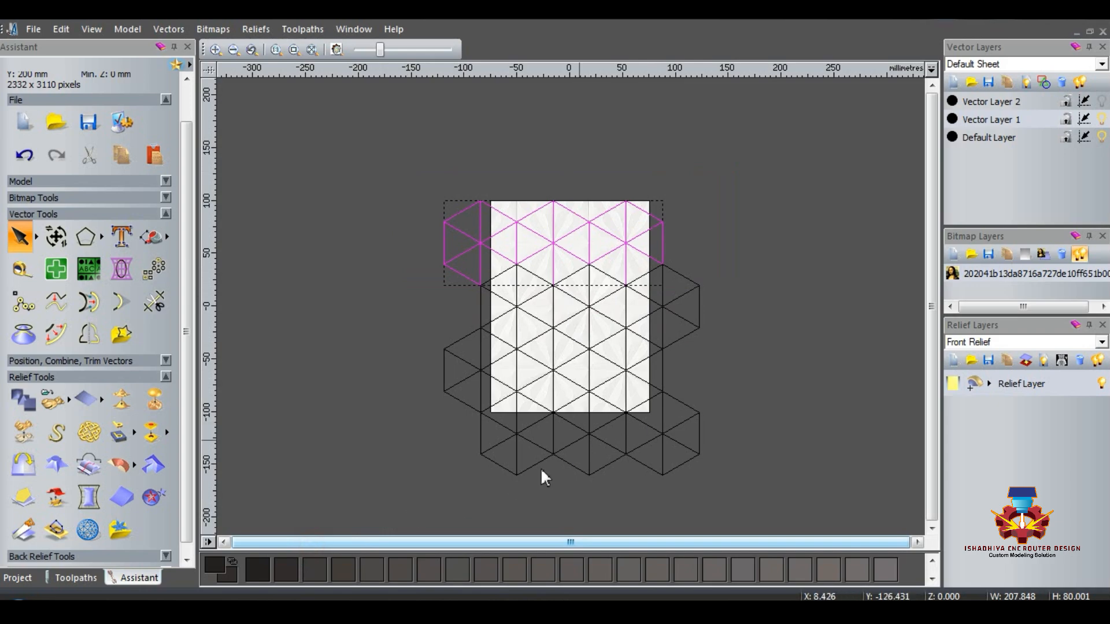
left_click_drag(437, 485, 778, 399)
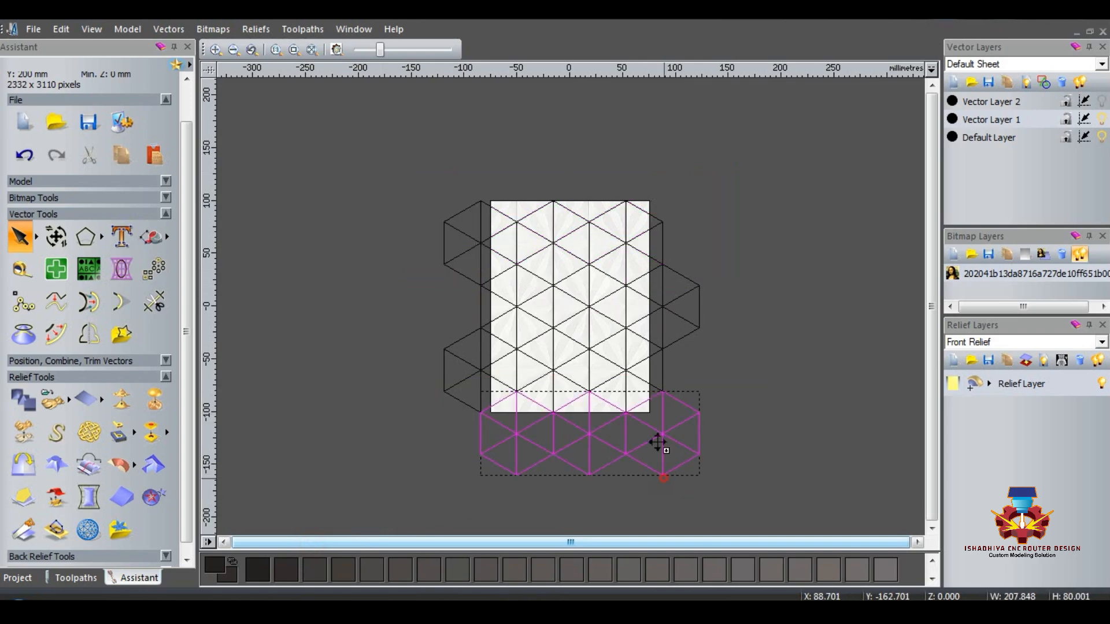
left_click_drag(657, 443, 658, 191, "ctrl")
Step: Show Vector Layer 2 with the large triangle and hide the hexagon grid on Vector Layer 1
left_click(333, 187)
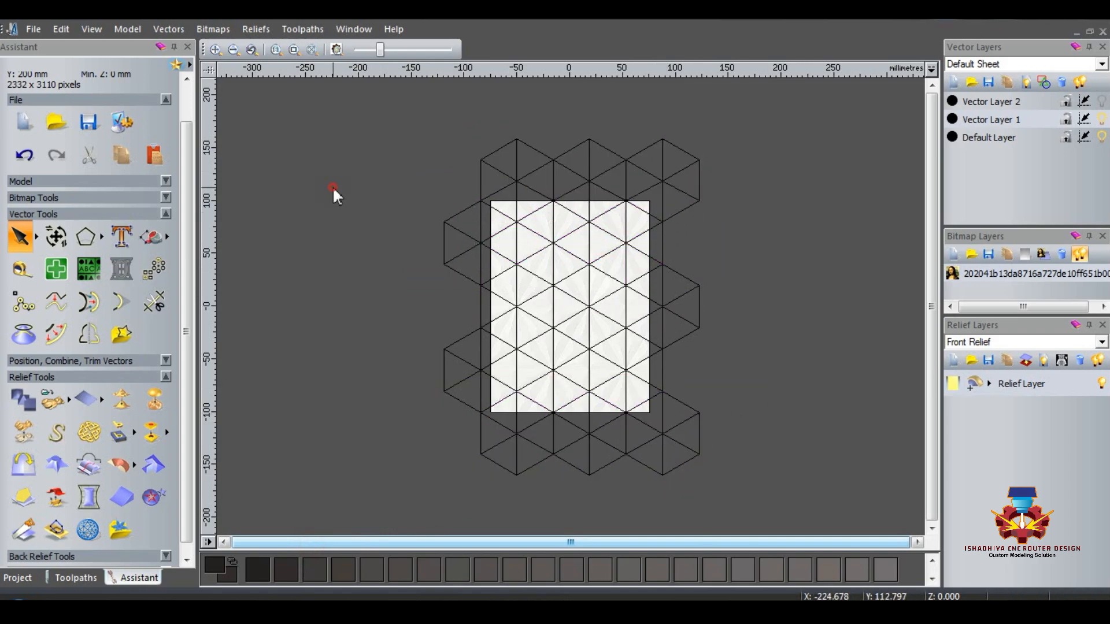
left_click(1100, 100)
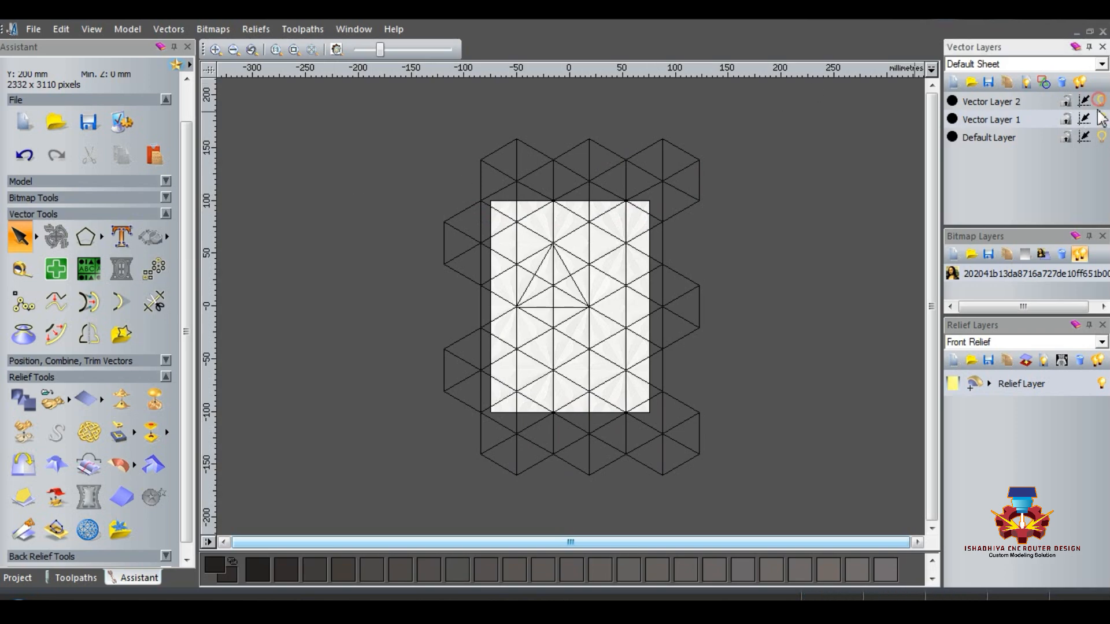
left_click(1101, 119)
left_click_drag(467, 214, 661, 365)
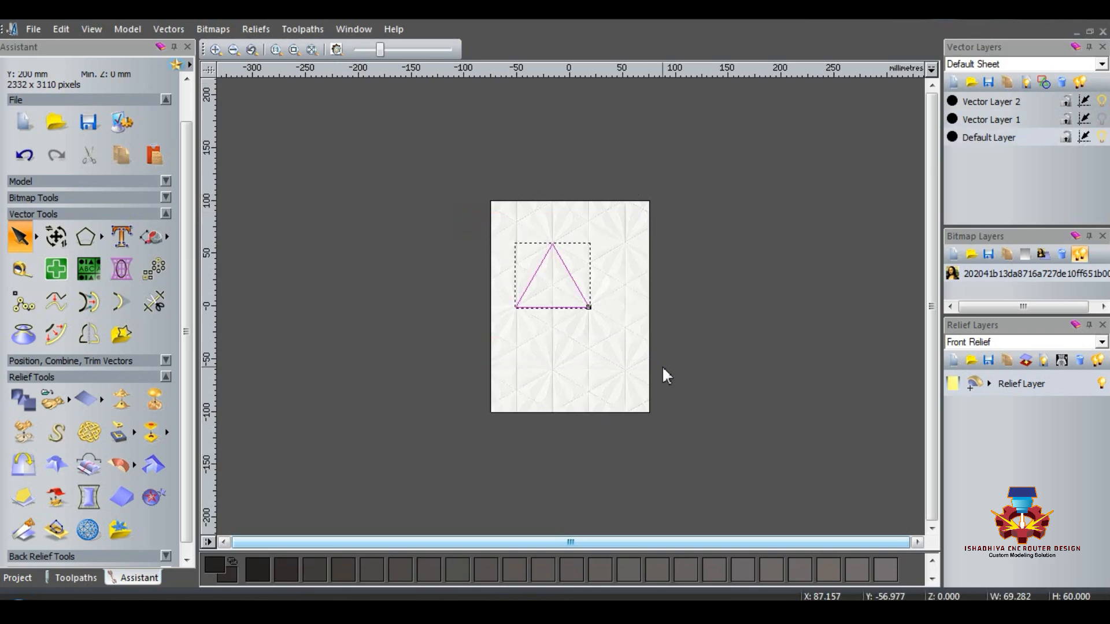
left_click_drag(518, 309, 589, 307)
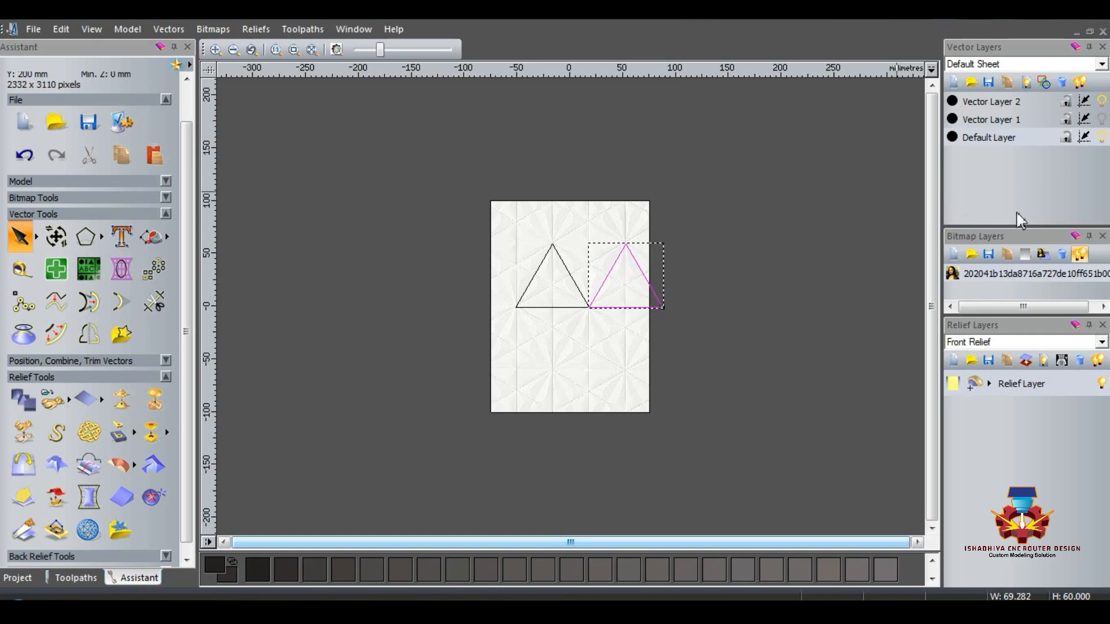
key("Delete")
Step: Hide the Default Layer, show Vector Layer 1, and align the large triangle's lower-left corner with the hexagon grid vertex
left_click(1102, 137)
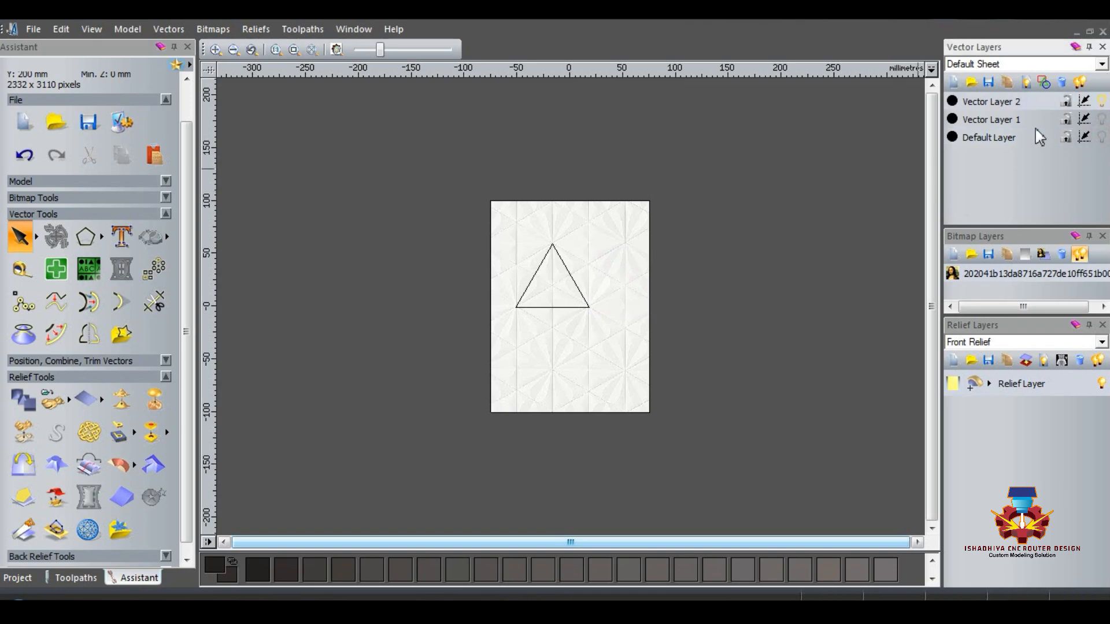
left_click(1102, 119)
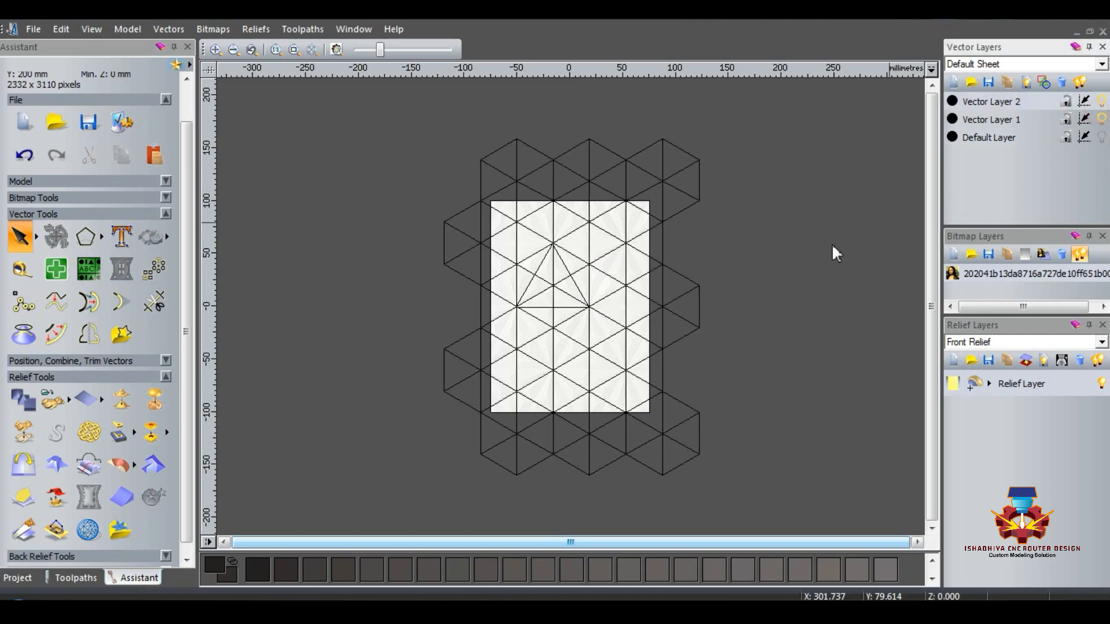
left_click(523, 295)
scroll(528, 312, "up", 6)
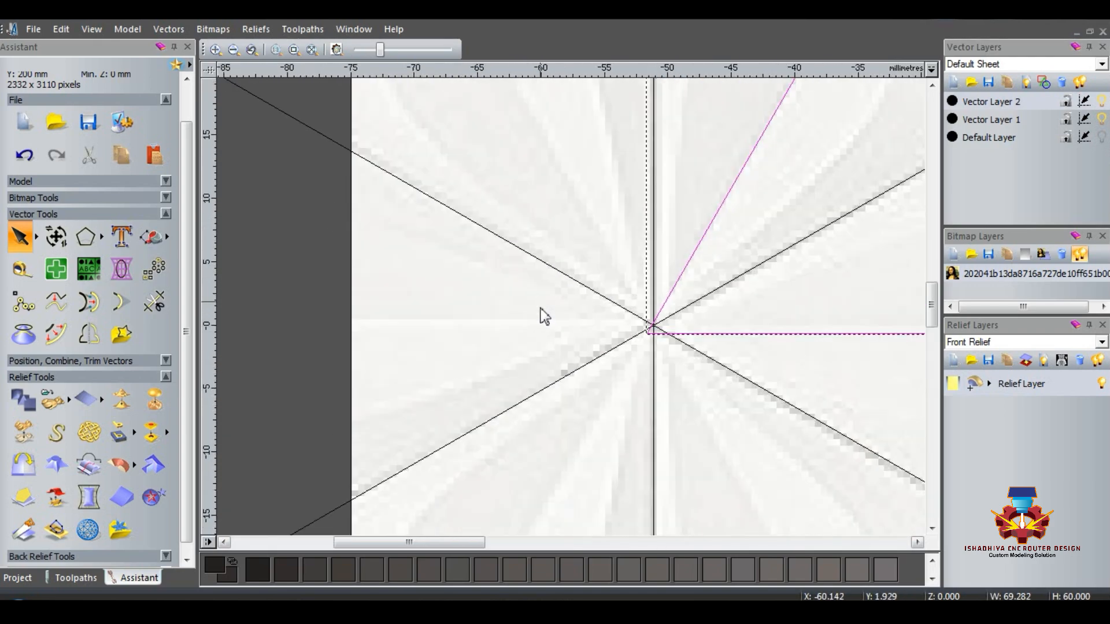
scroll(543, 316, "up", 4)
left_click_drag(541, 321, 564, 288)
scroll(504, 306, "down", 5)
scroll(636, 310, "down", 2)
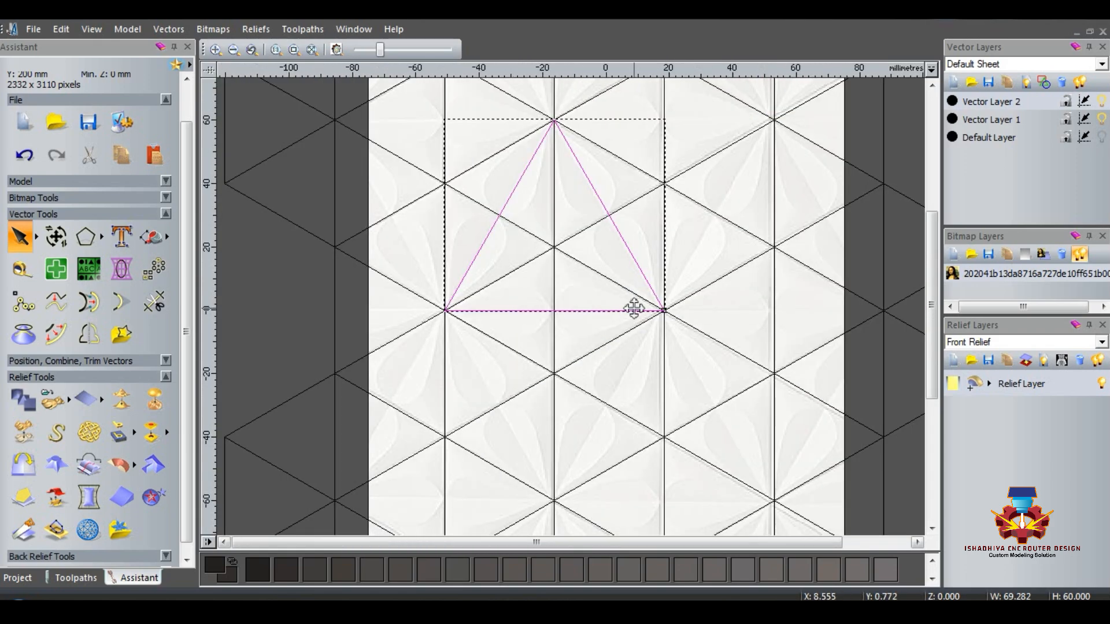
scroll(619, 309, "up", 4)
Step: Hide Vector Layer 1, duplicate the large triangle to both of its sides, and select the resulting row of three
left_click(1102, 118)
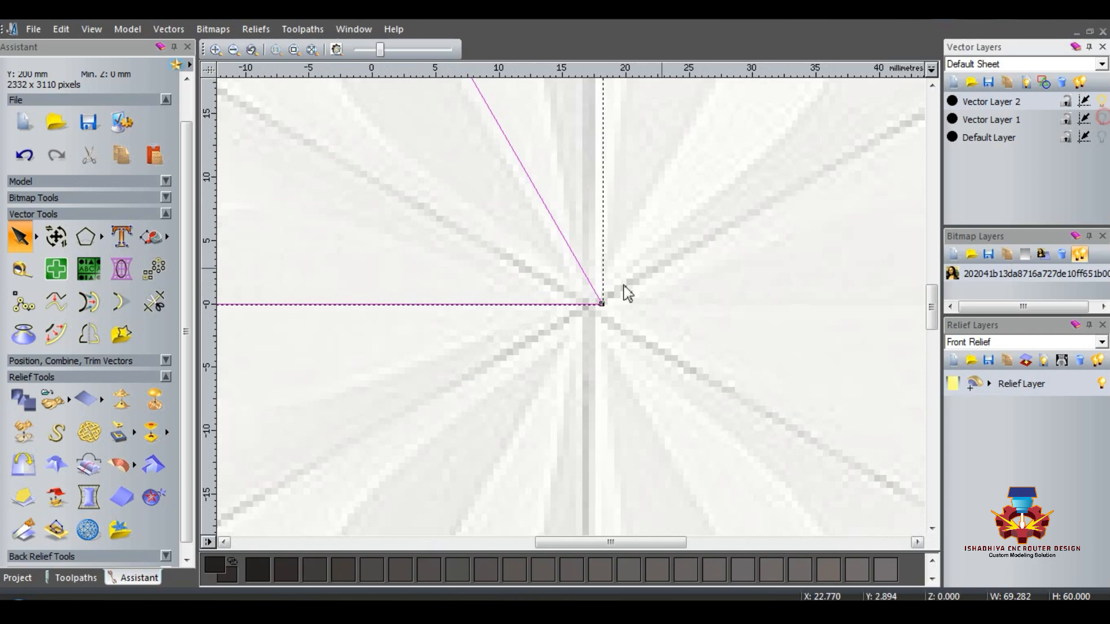
left_click(649, 282)
scroll(651, 278, "down", 4)
left_click_drag(448, 220, 630, 385)
left_click_drag(485, 335, 597, 333, "ctrl")
left_click_drag(708, 337, 487, 334, "ctrl")
left_click_drag(318, 212, 830, 404)
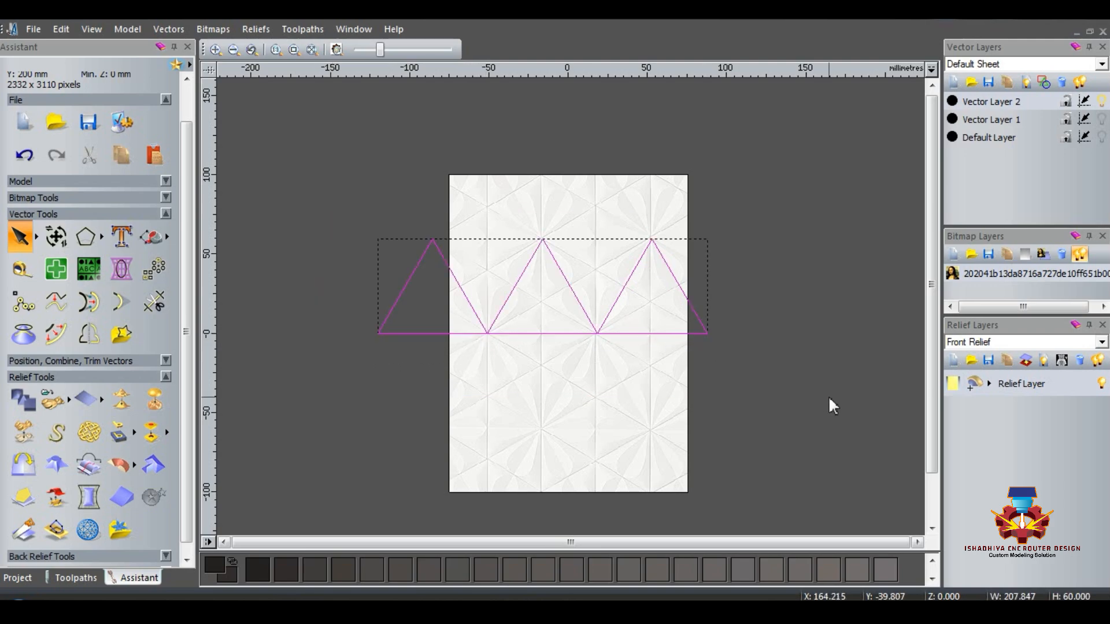
Step: Mirror a copy of the three-triangle row to the top and fit the inverted copy into the gaps between the upright triangles
left_click(88, 334)
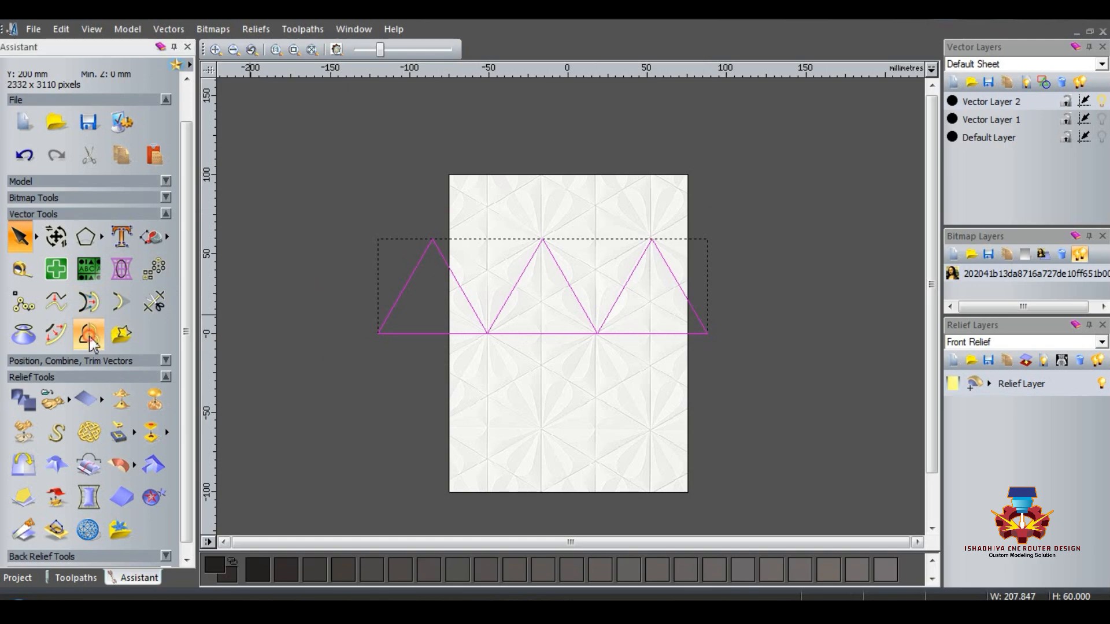
left_click(816, 107)
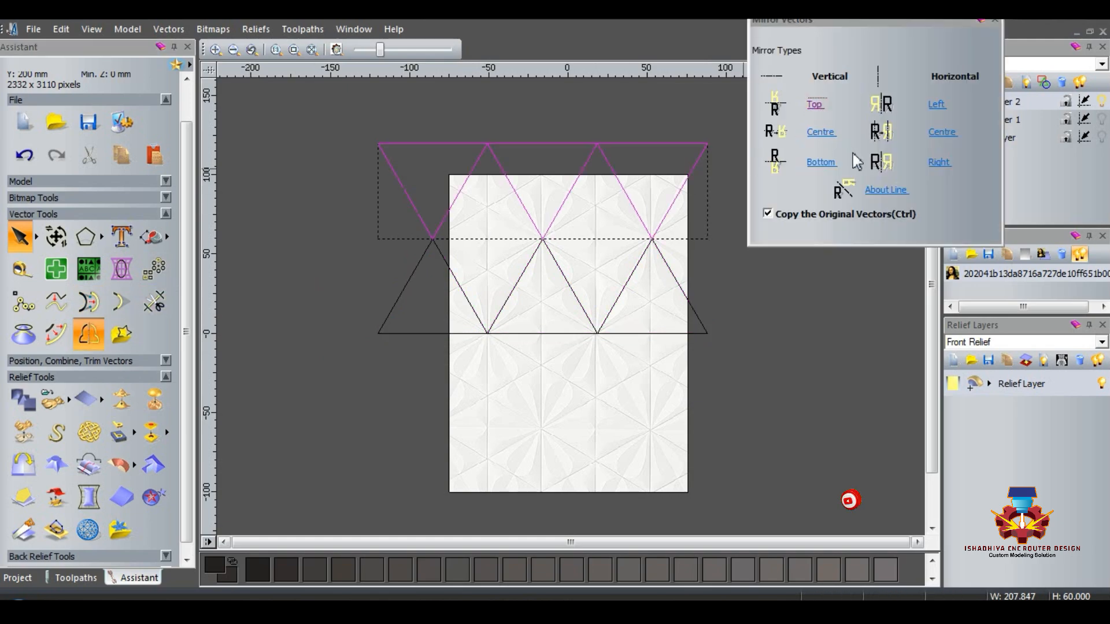
left_click(995, 20)
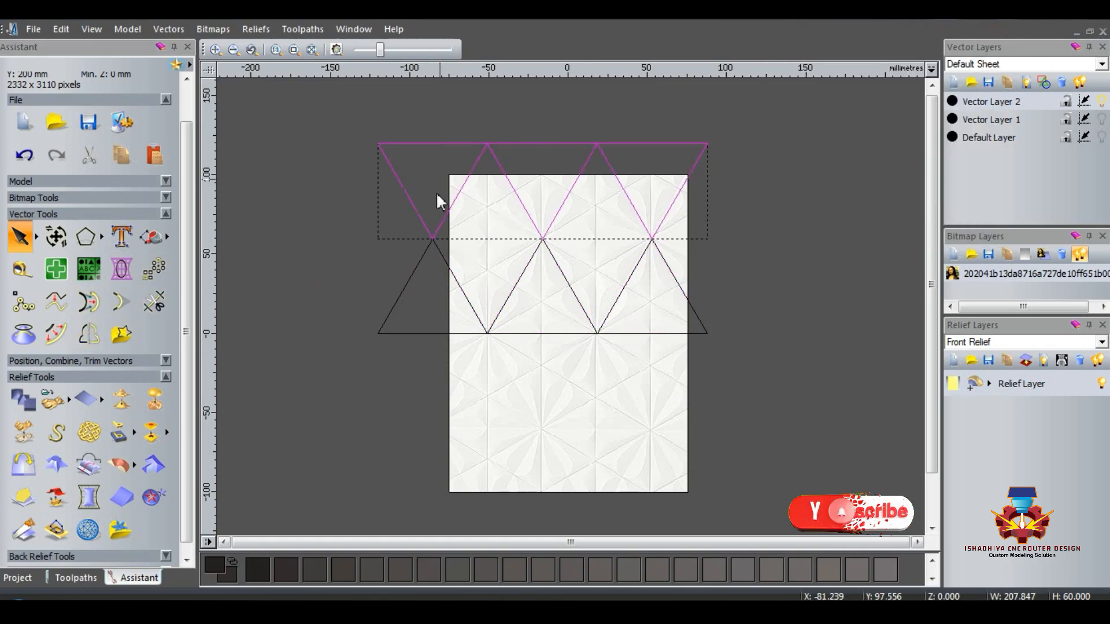
left_click_drag(429, 244, 479, 330)
Step: Select the full triangle strip and duplicate it above and below so the aligned rows cover the whole model height
left_click_drag(322, 198, 788, 384)
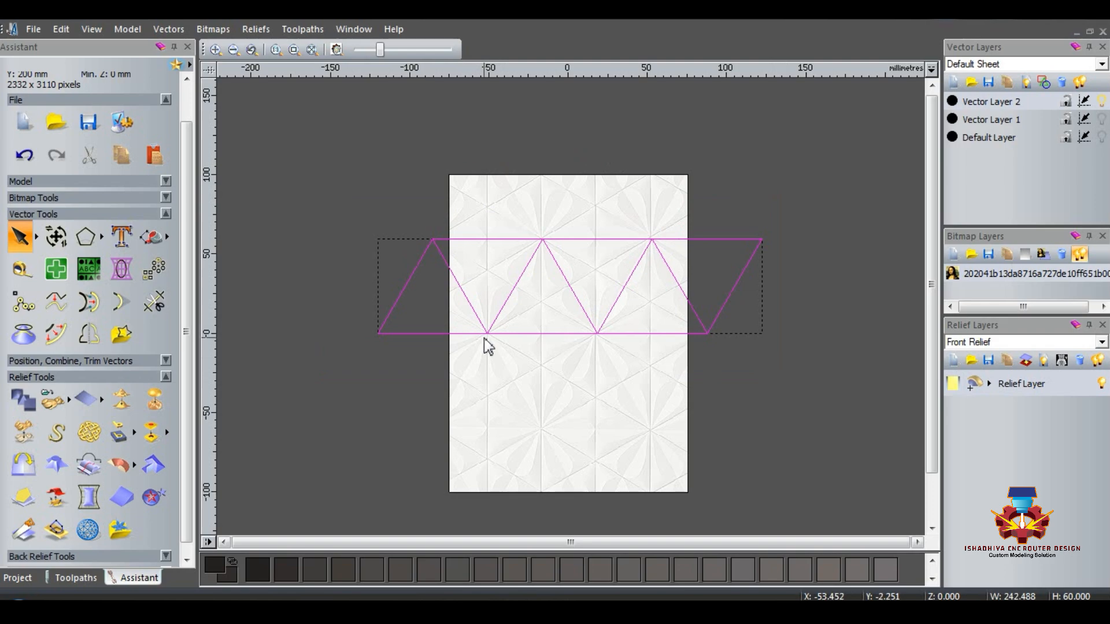
left_click_drag(487, 332, 431, 239)
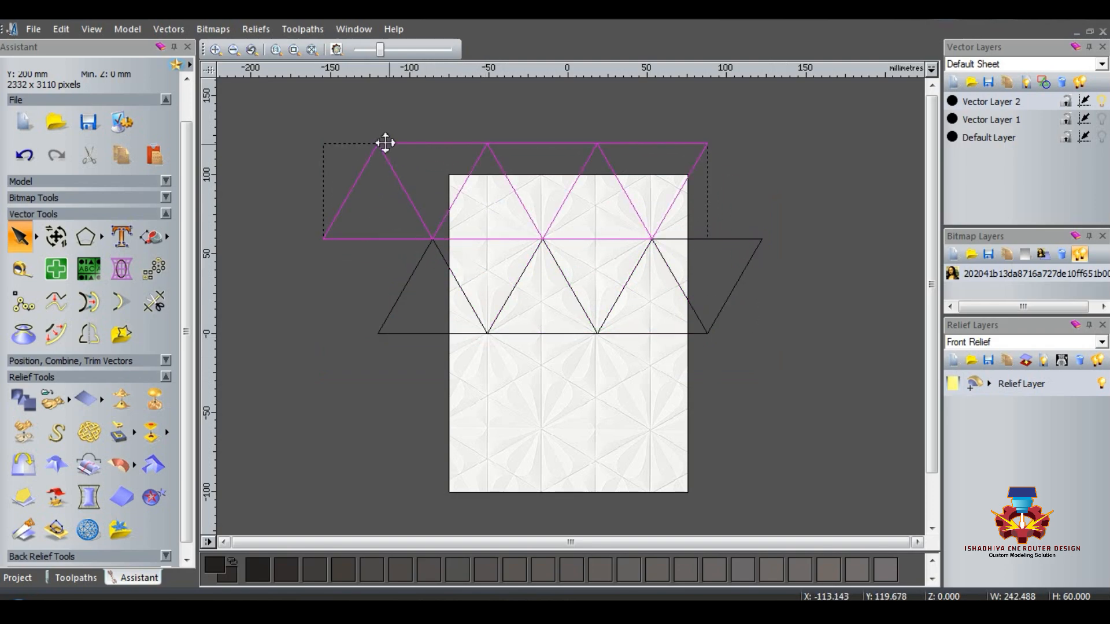
left_click_drag(376, 142, 434, 431)
left_click(814, 466)
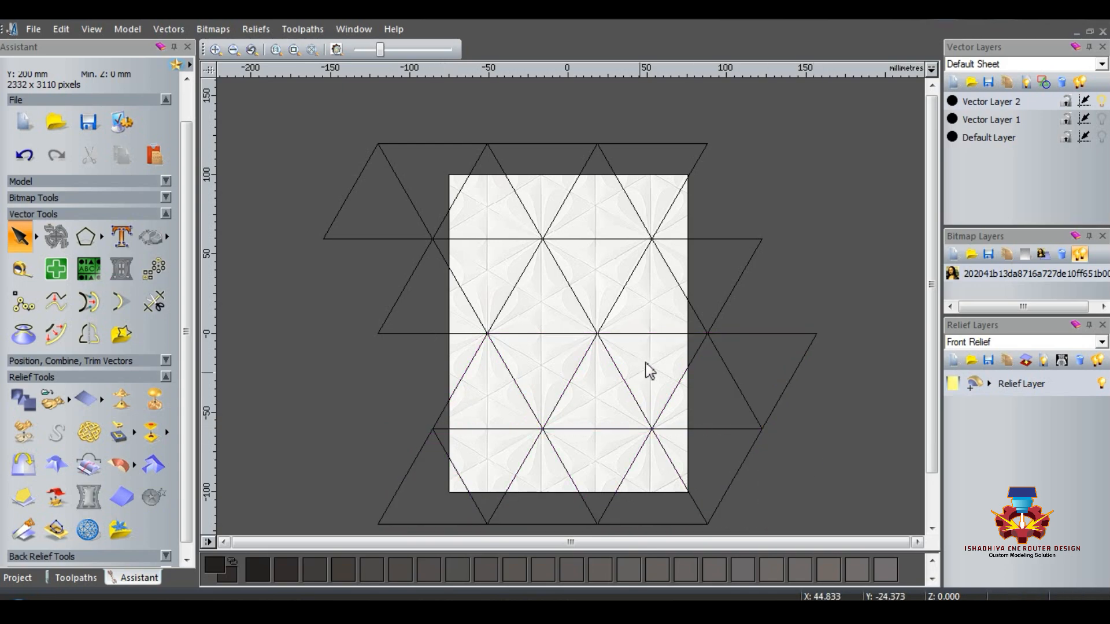
Step: Move the protruding triangle right of the model to the same row's left end, and the upper-left one to its row's right end
left_click(758, 332)
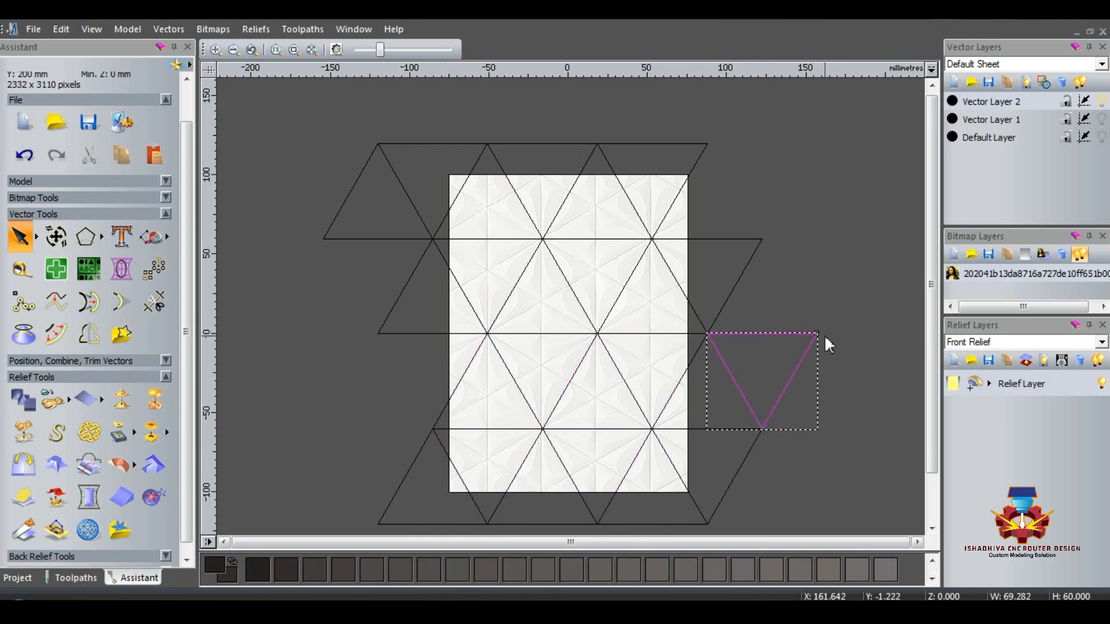
left_click_drag(522, 375, 488, 334)
left_click(343, 233)
left_click(328, 238)
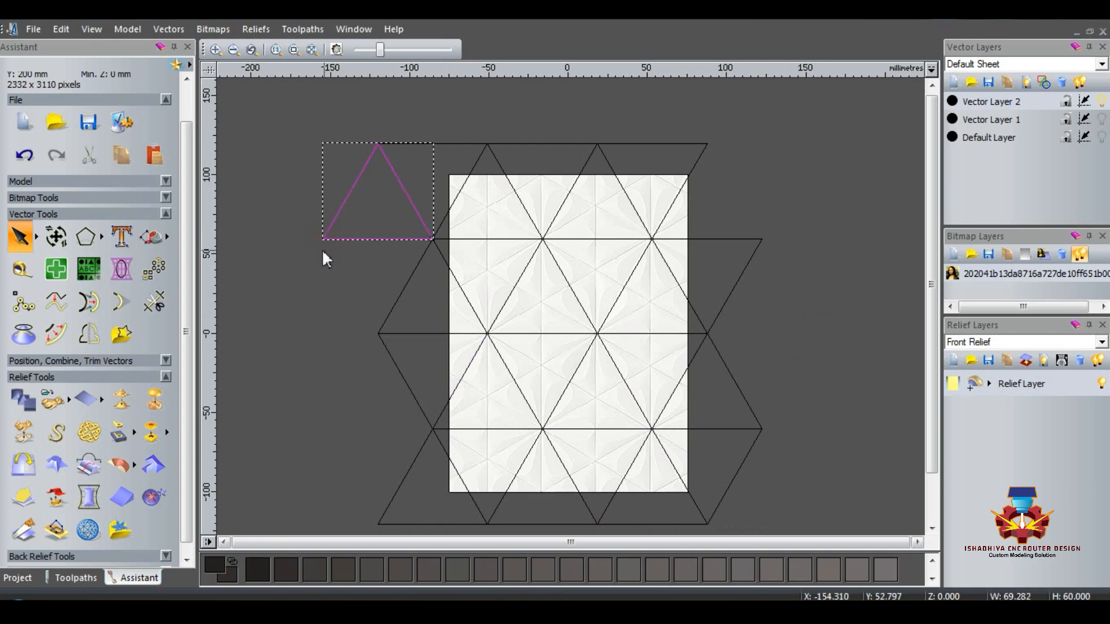
left_click_drag(323, 239, 653, 239)
left_click(821, 293)
Step: Show Vector Layer 1 instead of Vector Layer 2, select the whole hexagon grid, and tile the 2D and 3D views vertically
scroll(838, 345, "down", 1)
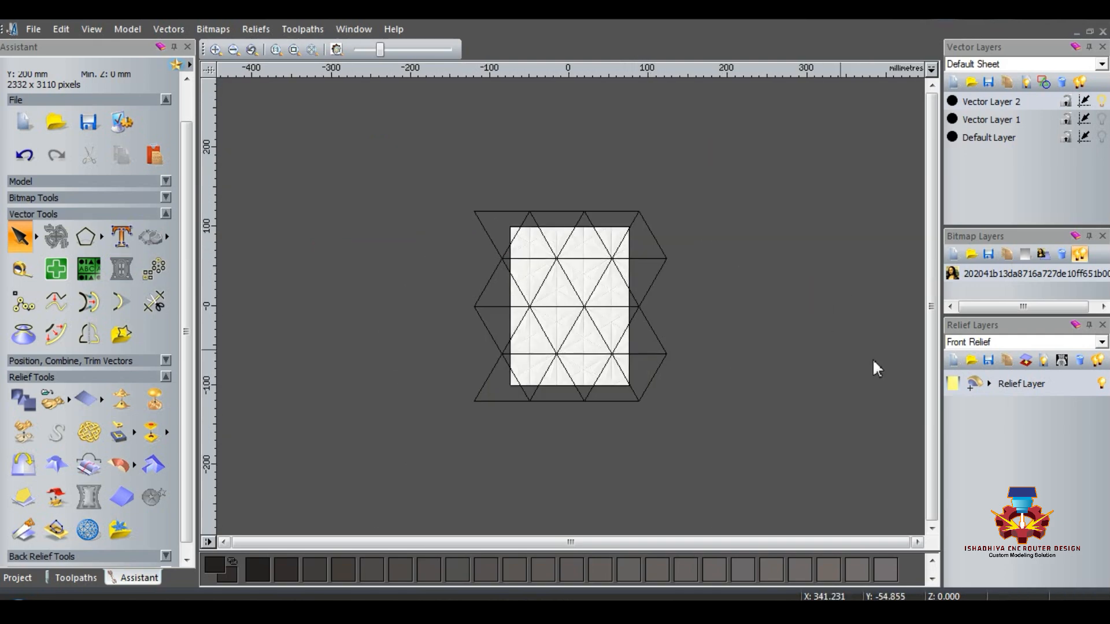
left_click(1102, 119)
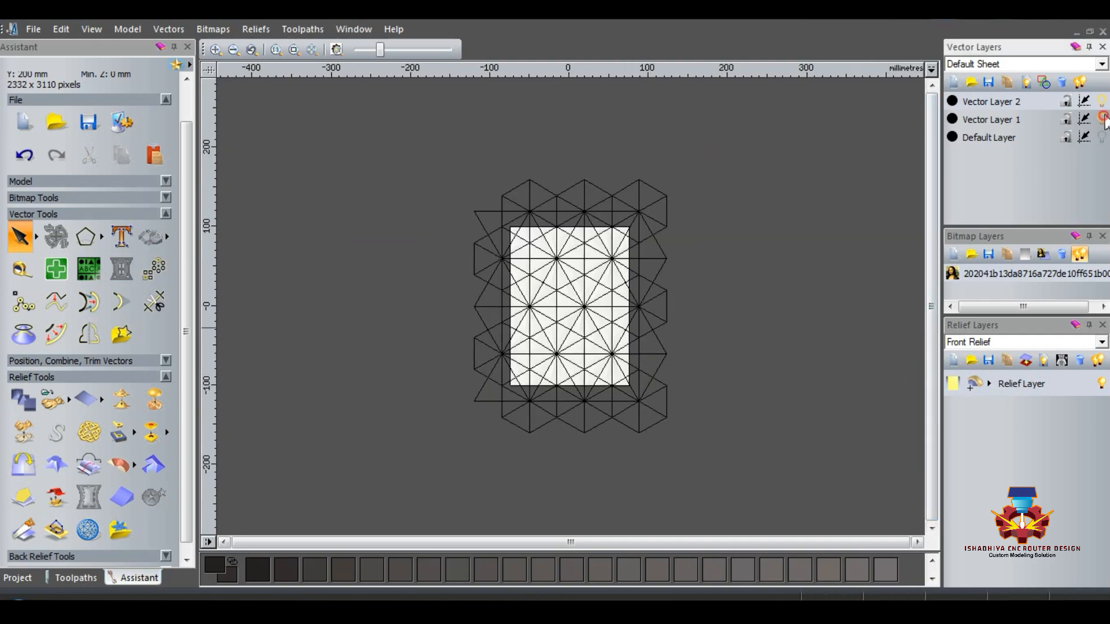
left_click(1102, 103)
key("ctrl+a")
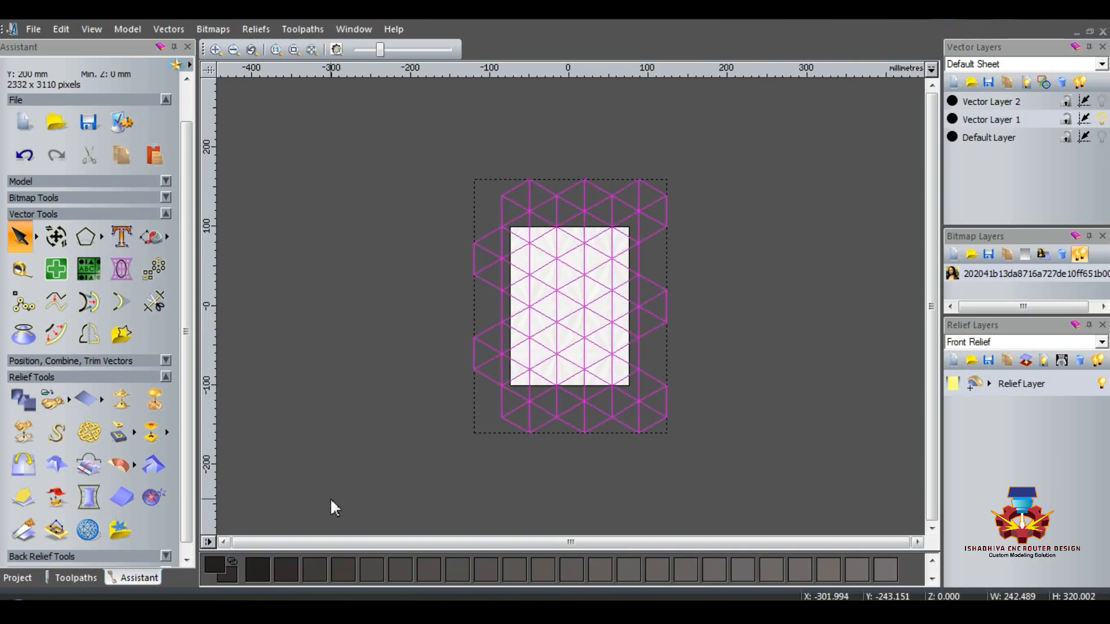
left_click(354, 29)
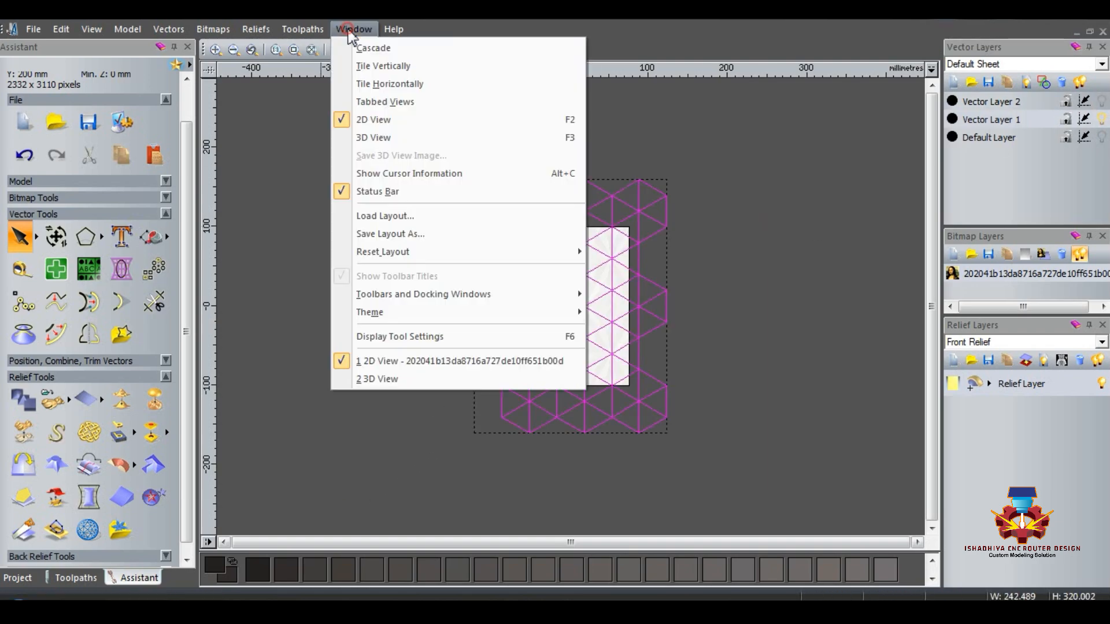
left_click(364, 66)
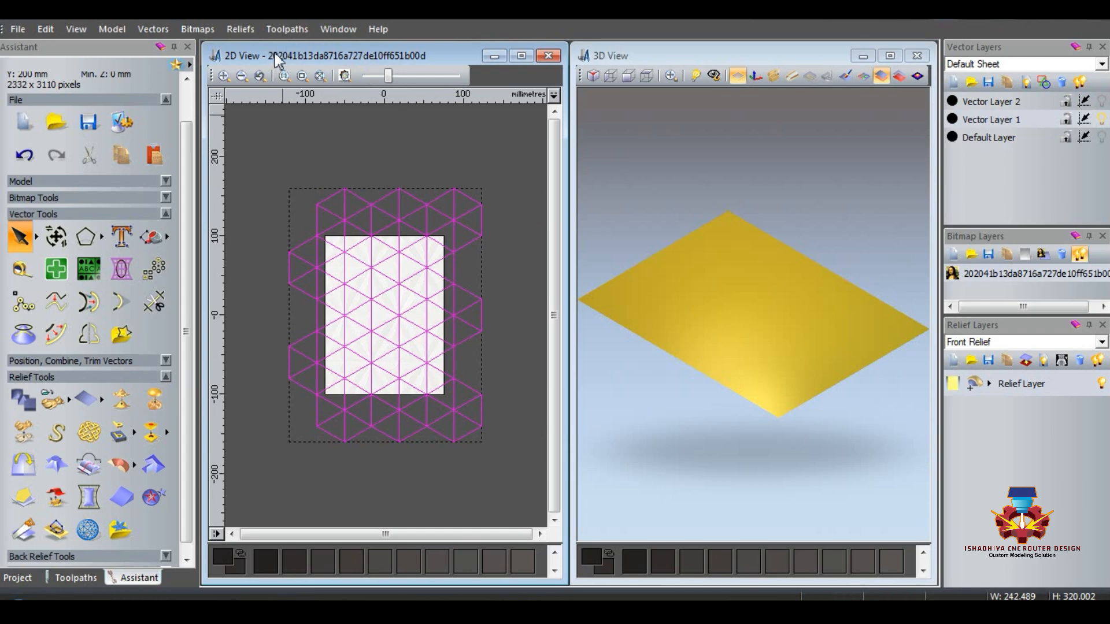
Step: Add a round-profile shape from the selected hexagon grid to the relief with a 35-degree angle, scaled to height 3
key("F12")
left_click_drag(248, 49, 220, 68)
left_click(37, 96)
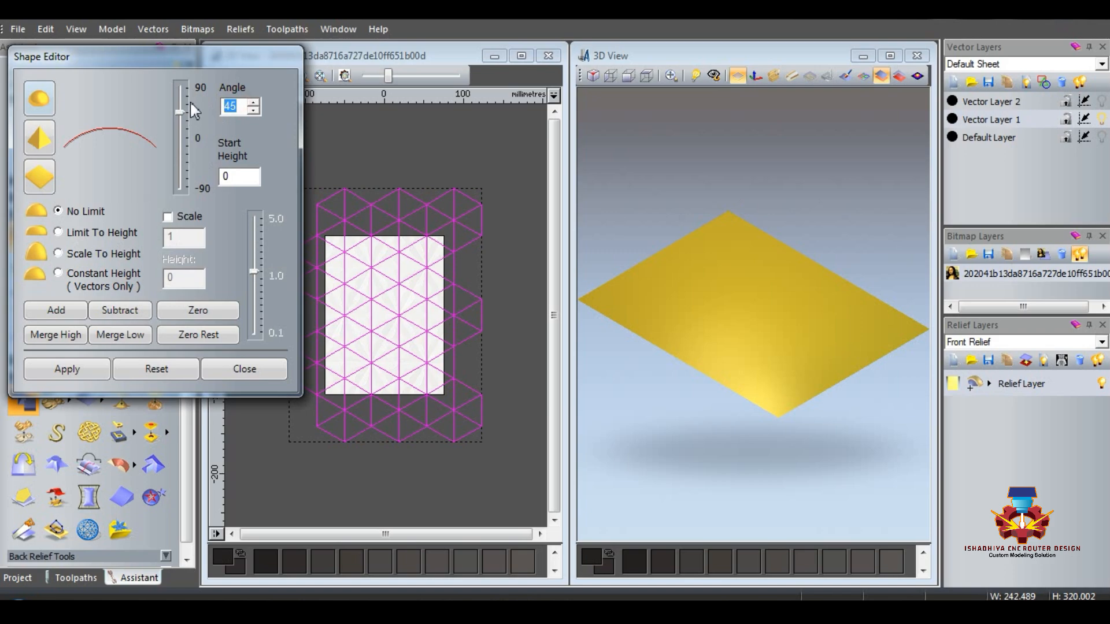
type("35")
left_click(58, 253)
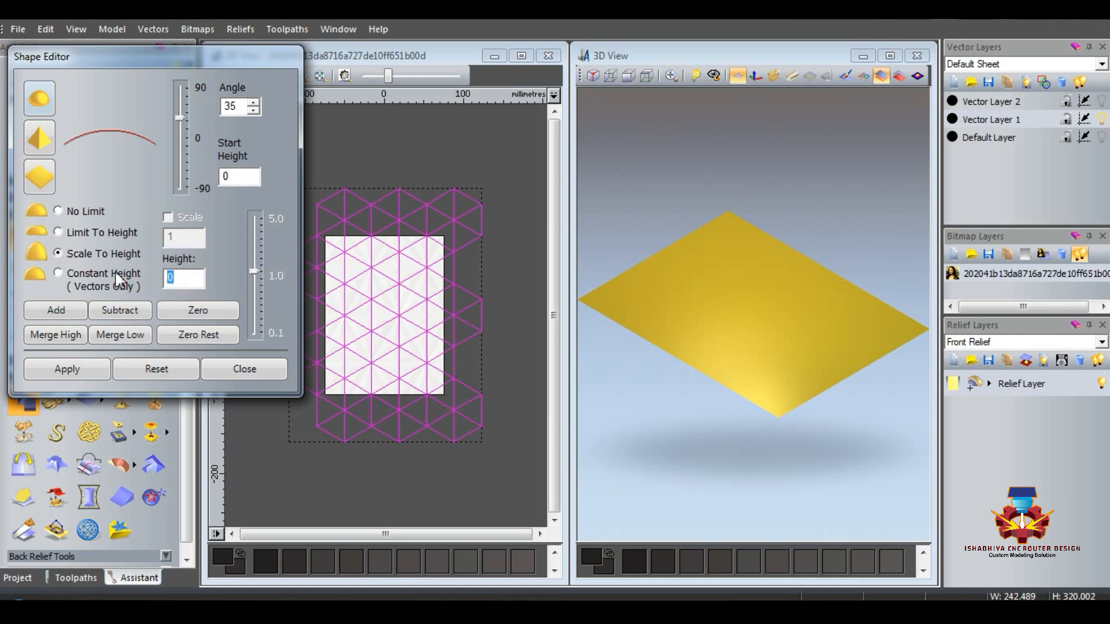
left_click(69, 313)
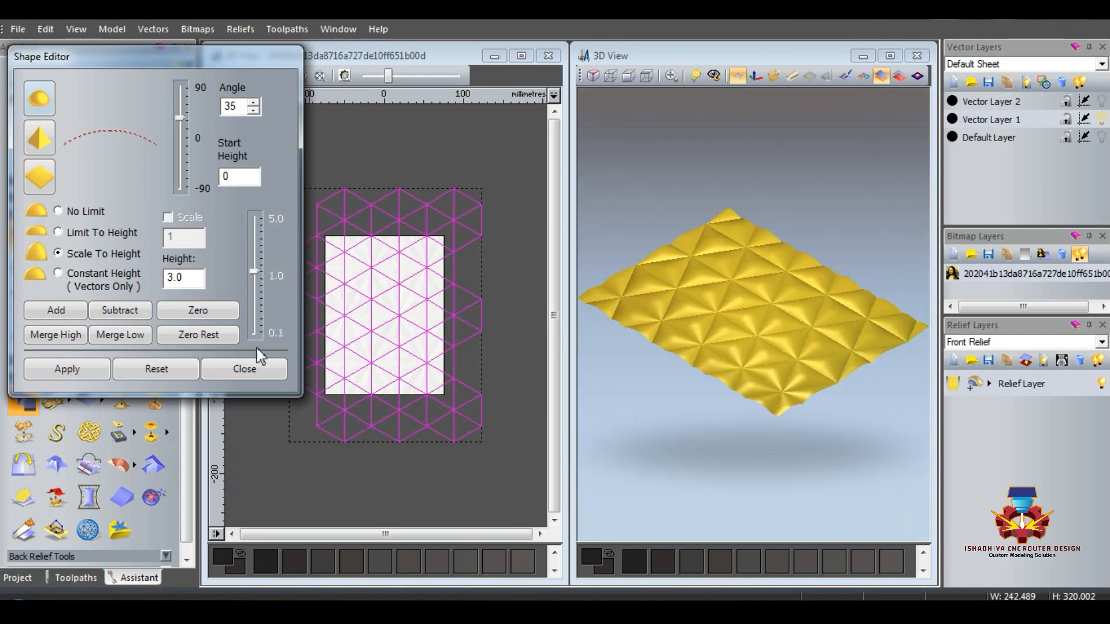
left_click(465, 150)
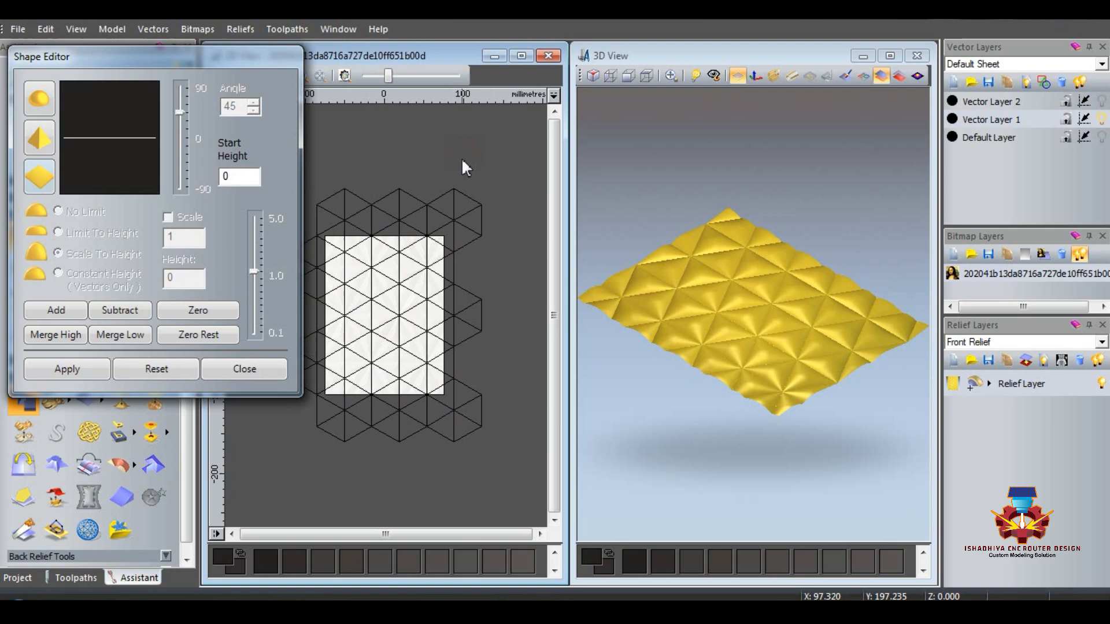
Step: Create a new relief layer, show Vector Layer 2 instead of Vector Layer 1, and hide the original Relief Layer
left_click(953, 361)
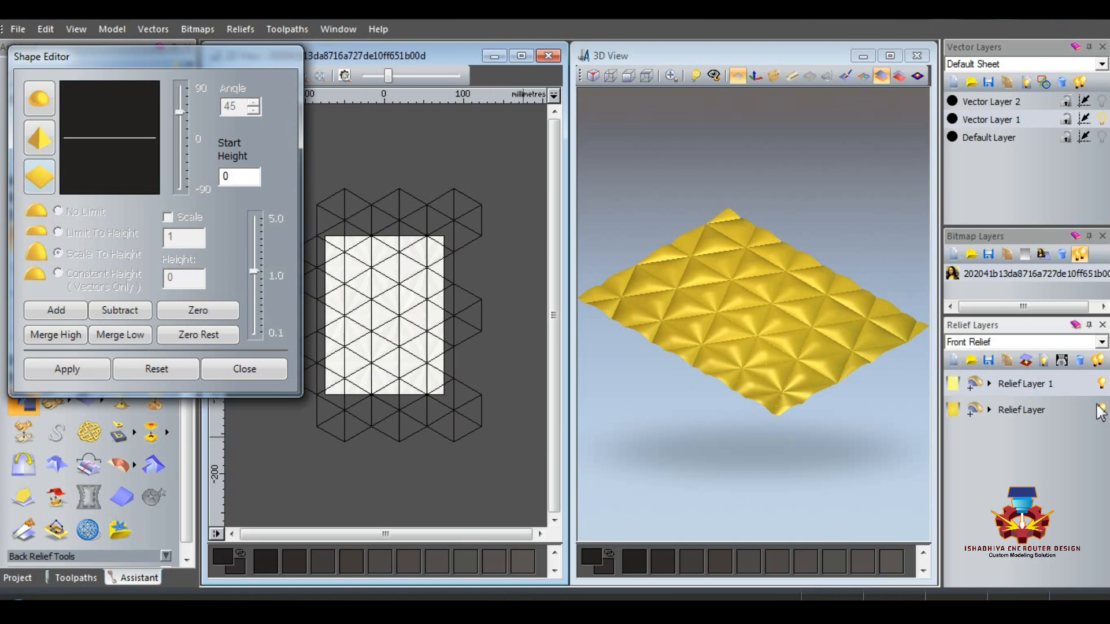
left_click(1102, 103)
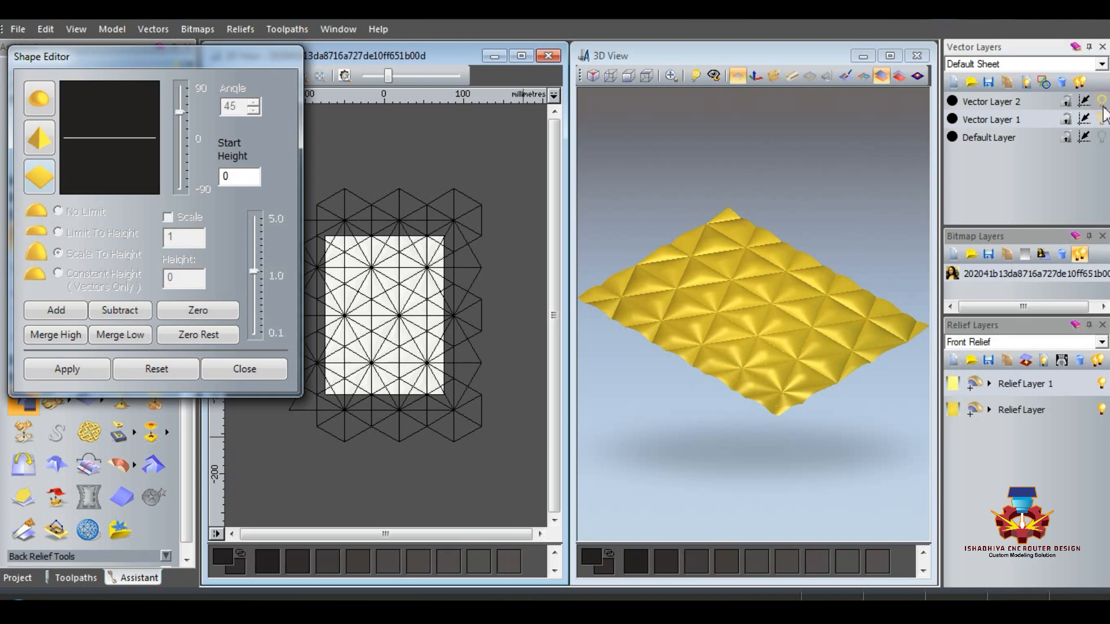
left_click(1101, 119)
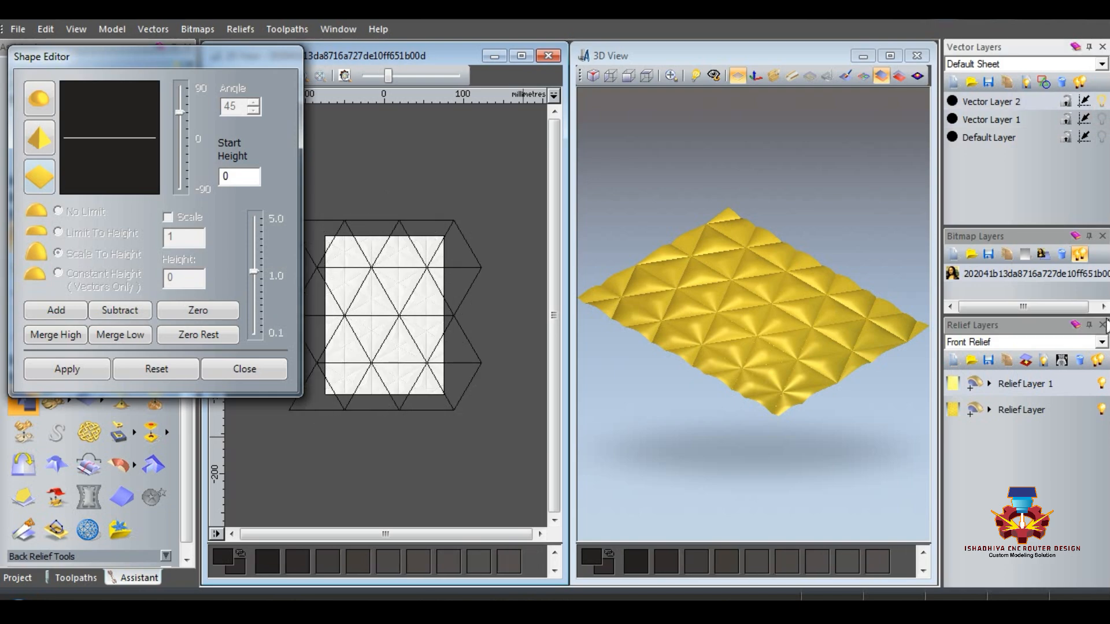
left_click(1101, 410)
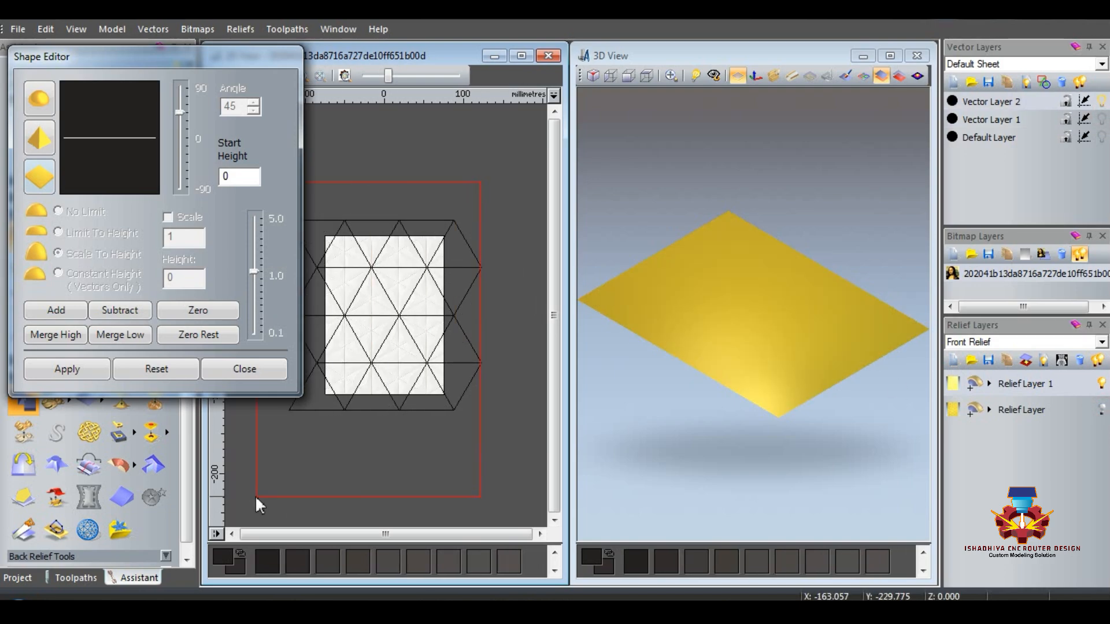
Step: Select the large triangles across the model and add an angular-profile shape at 45 degrees, scaled to height 6.0, to Relief Layer 1
left_click_drag(256, 498, 254, 496)
left_click(39, 139)
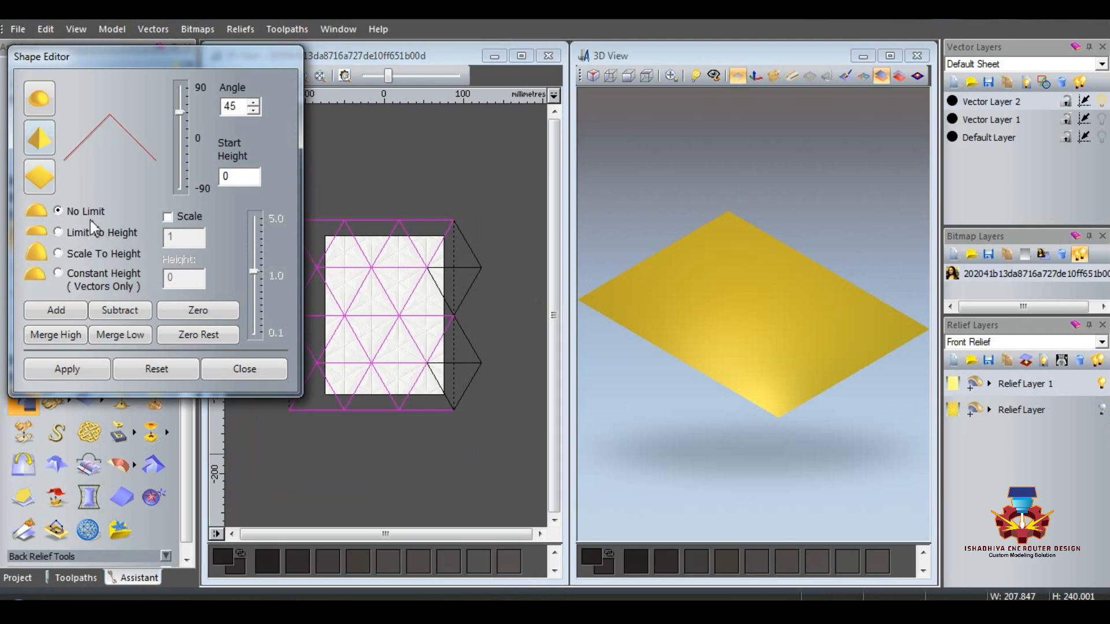
left_click(59, 253)
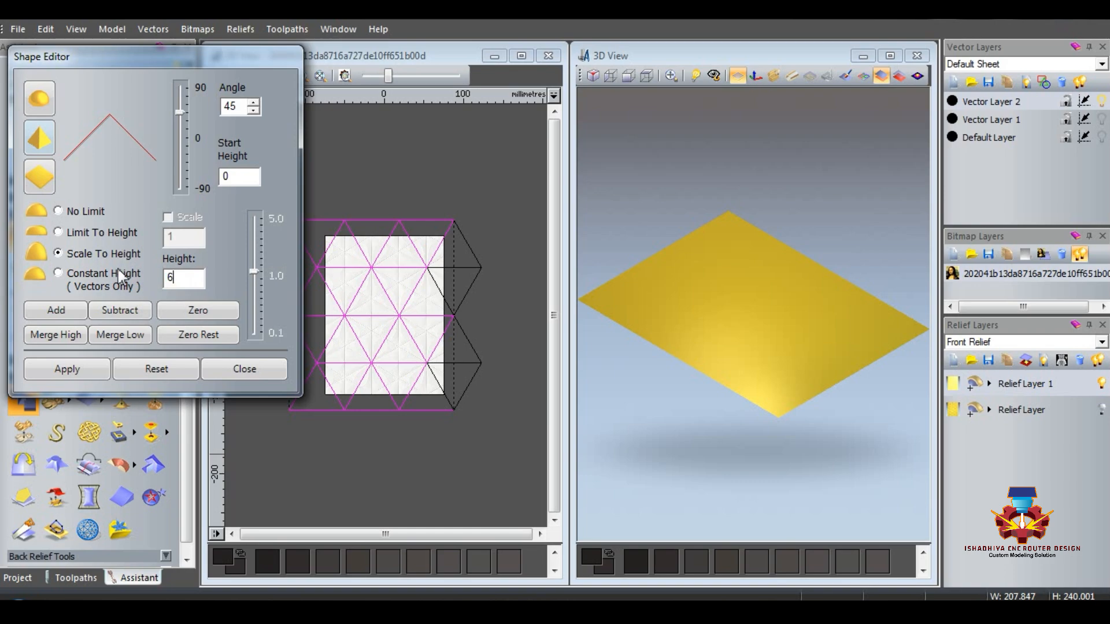
left_click(60, 313)
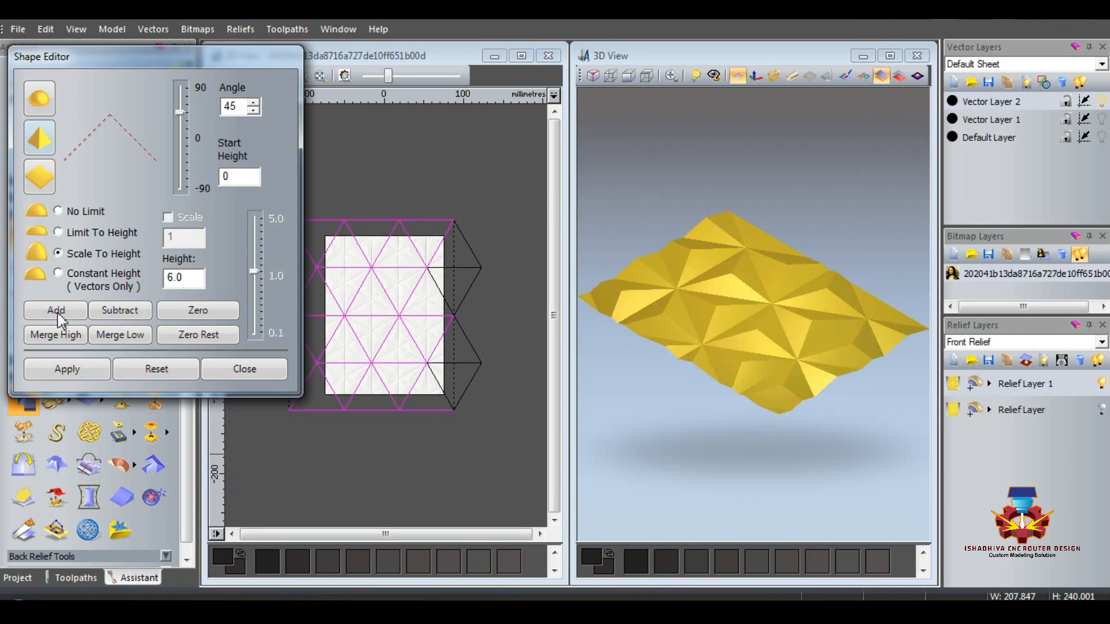
left_click(243, 371)
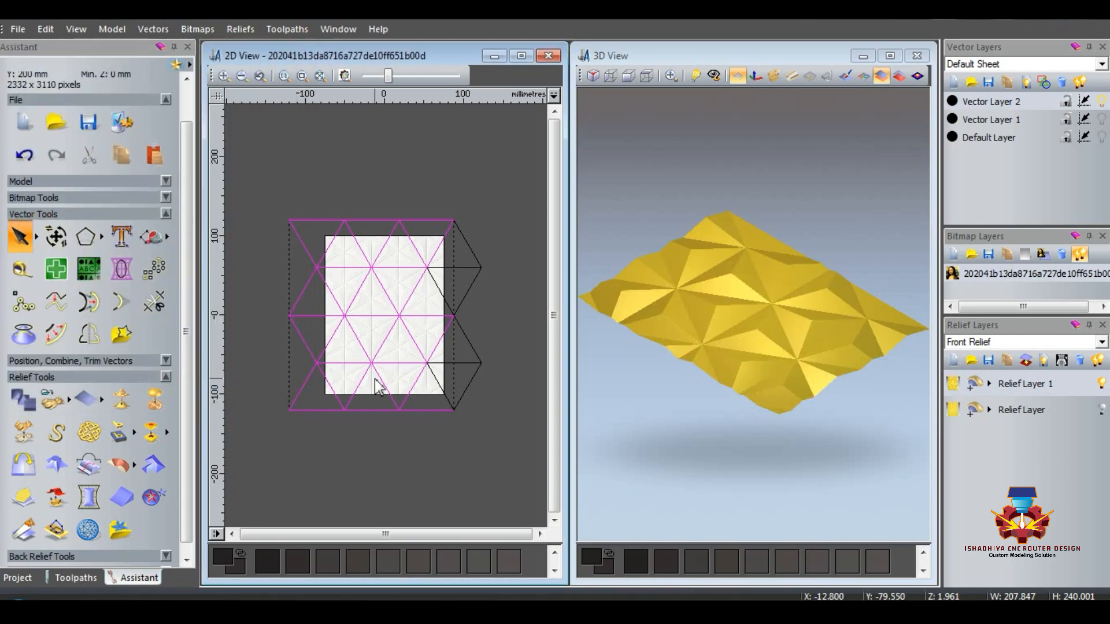
Step: Select the remaining triangles along the right edge and add the same 45-degree angular shape, scaled to height 6.0
left_click(498, 466)
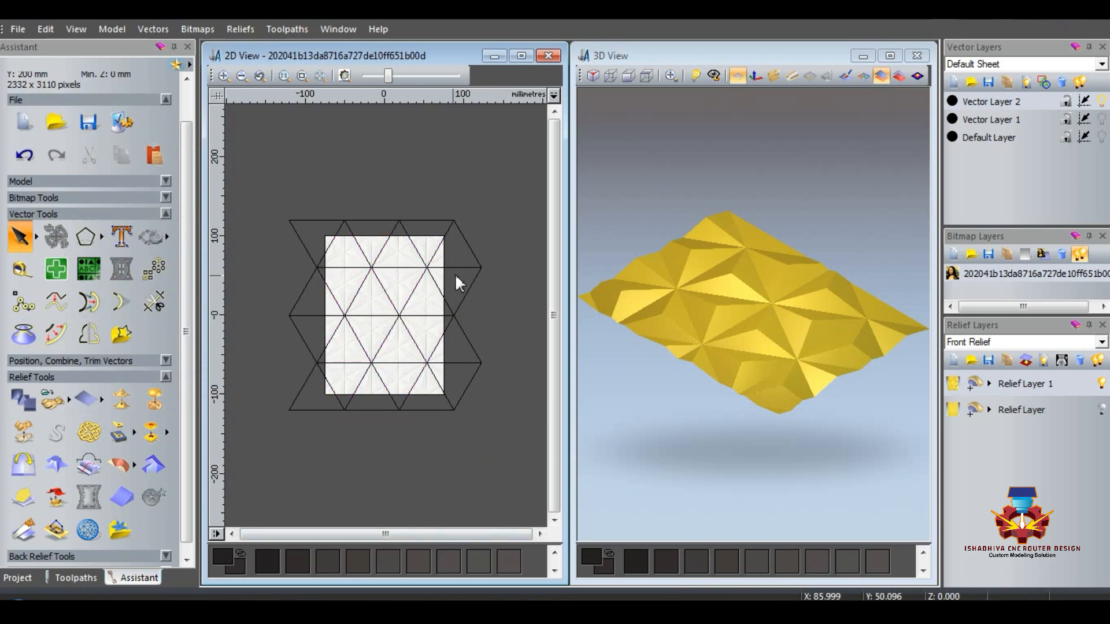
left_click_drag(419, 203, 479, 458)
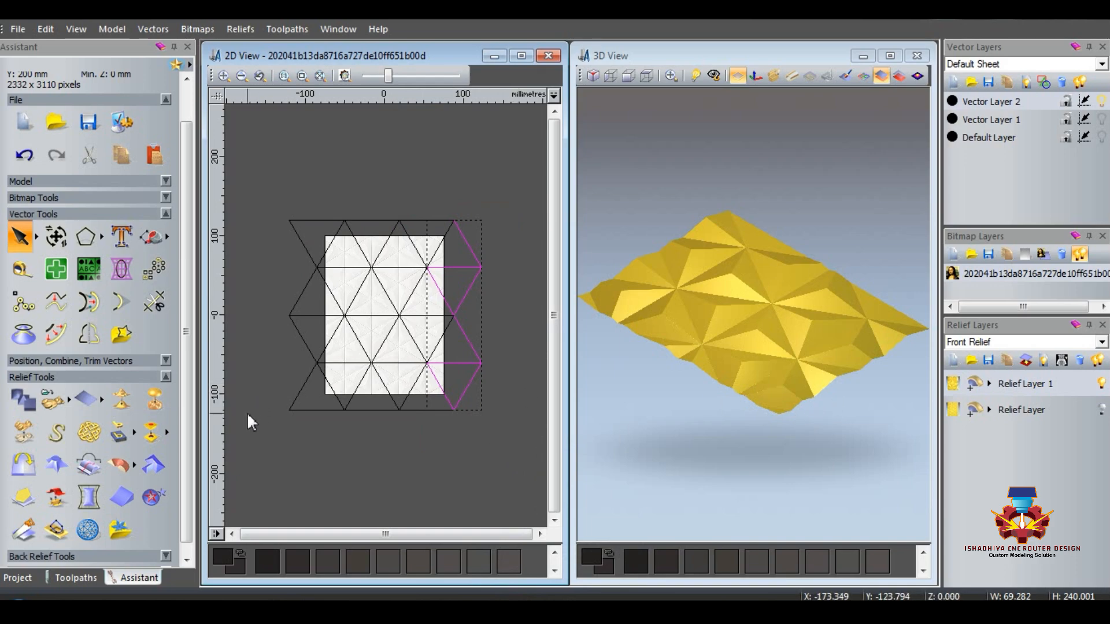
key("F12")
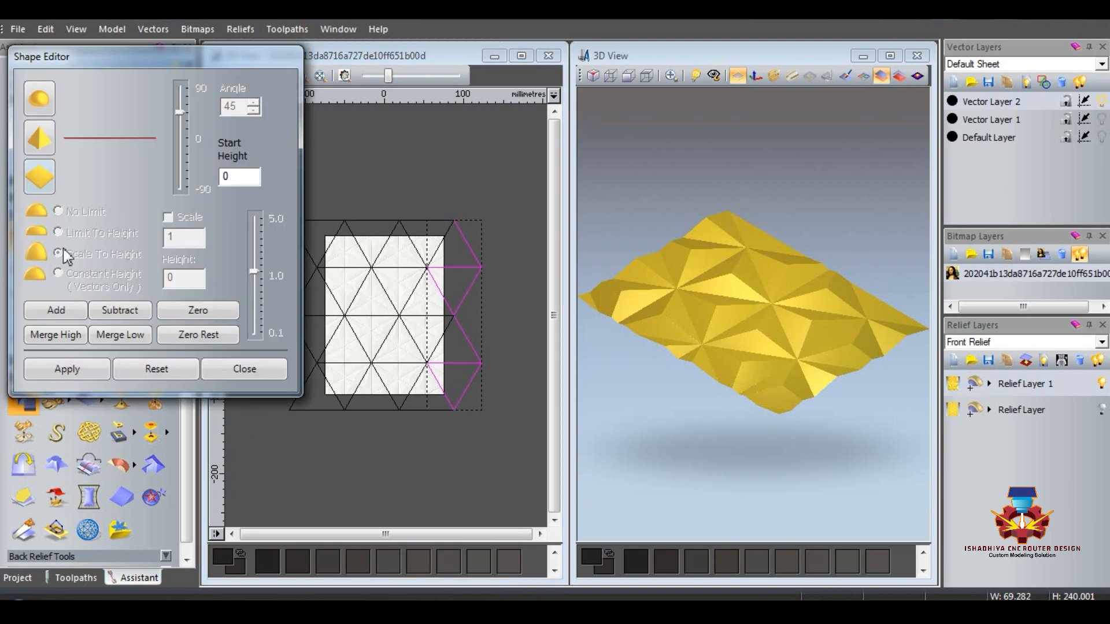
left_click(43, 135)
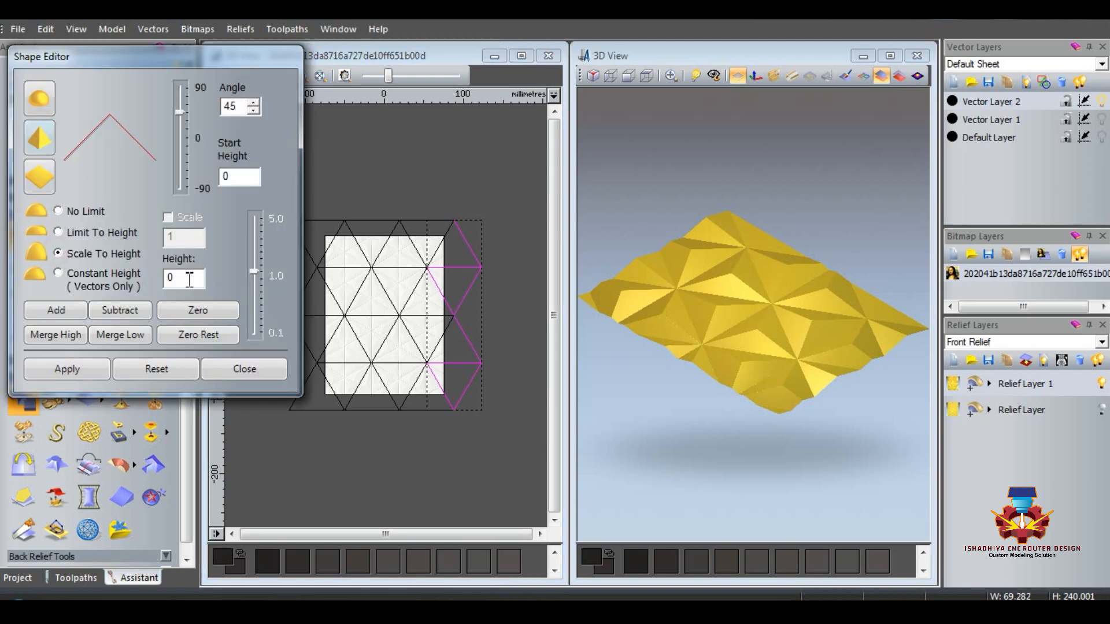
double_click(189, 280)
type("6.0")
left_click(56, 310)
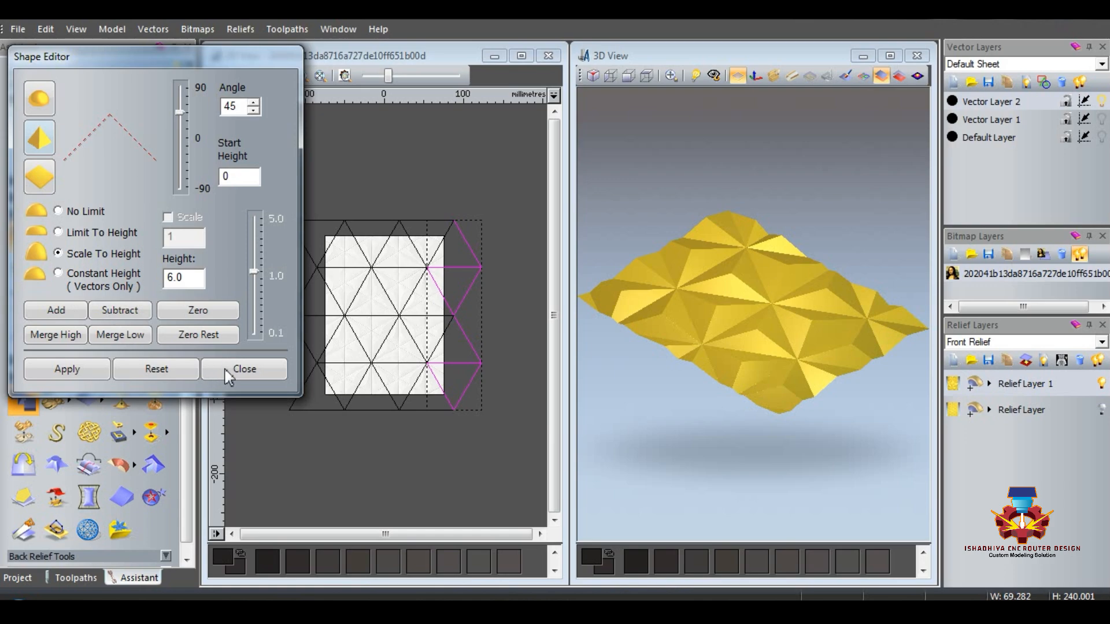
left_click(243, 369)
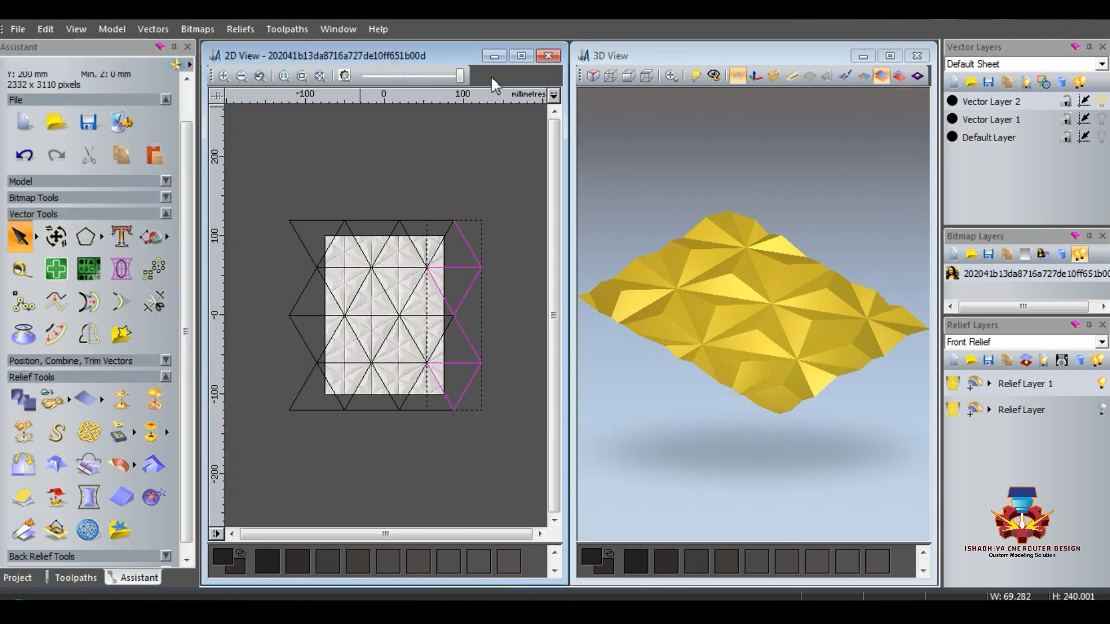
Step: Check the relief's colour preview in the 2D view, then show the Default Layer and hide Vector Layer 2
left_click(345, 76)
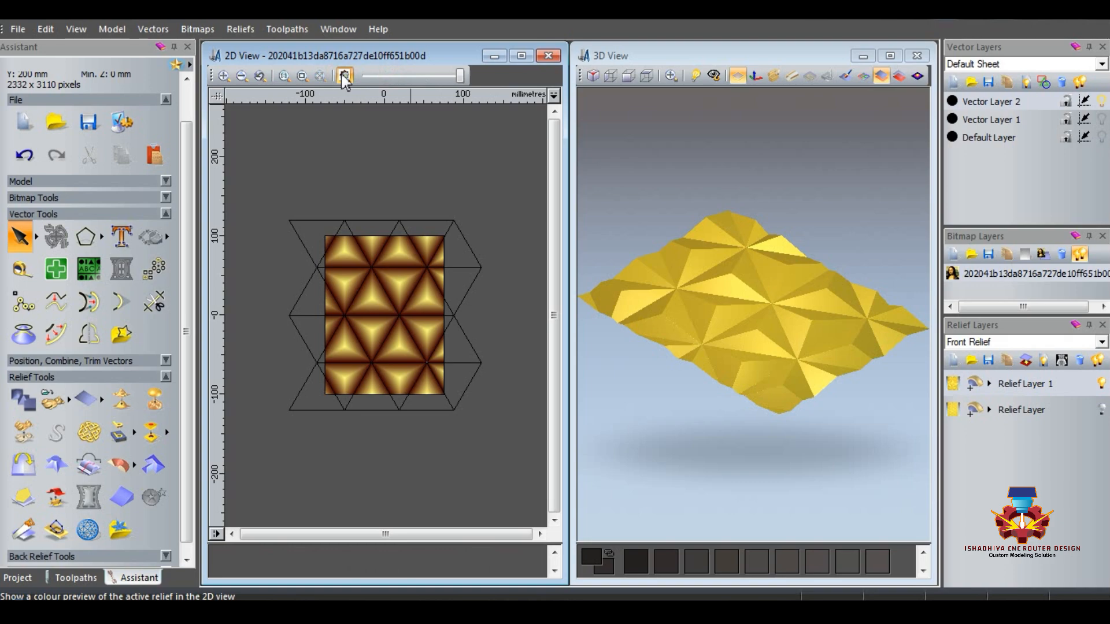
left_click(345, 76)
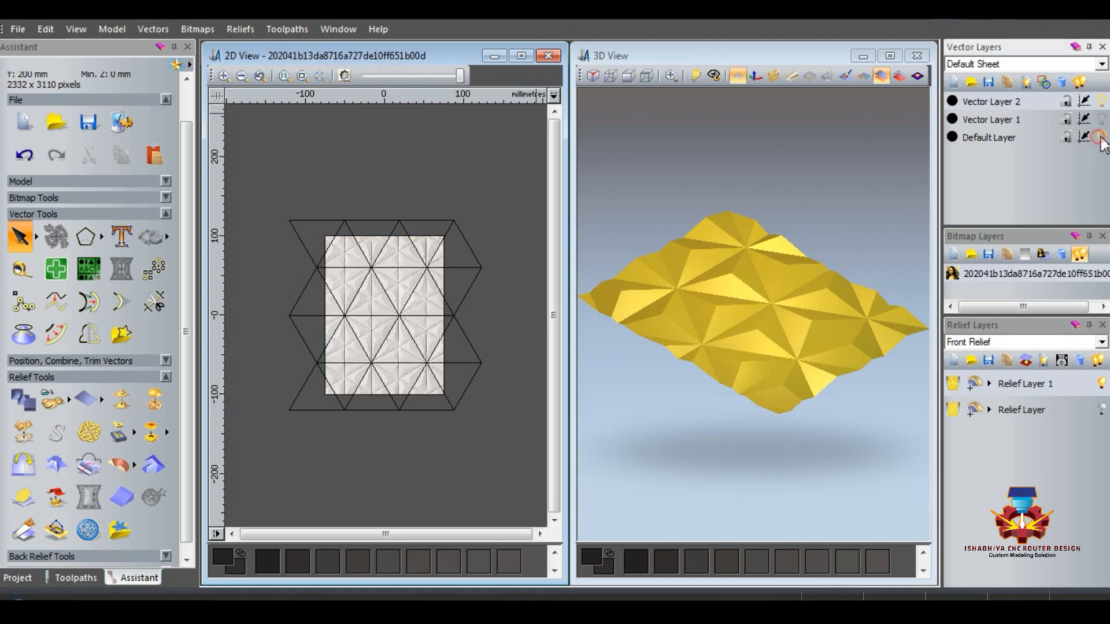
left_click(1101, 101)
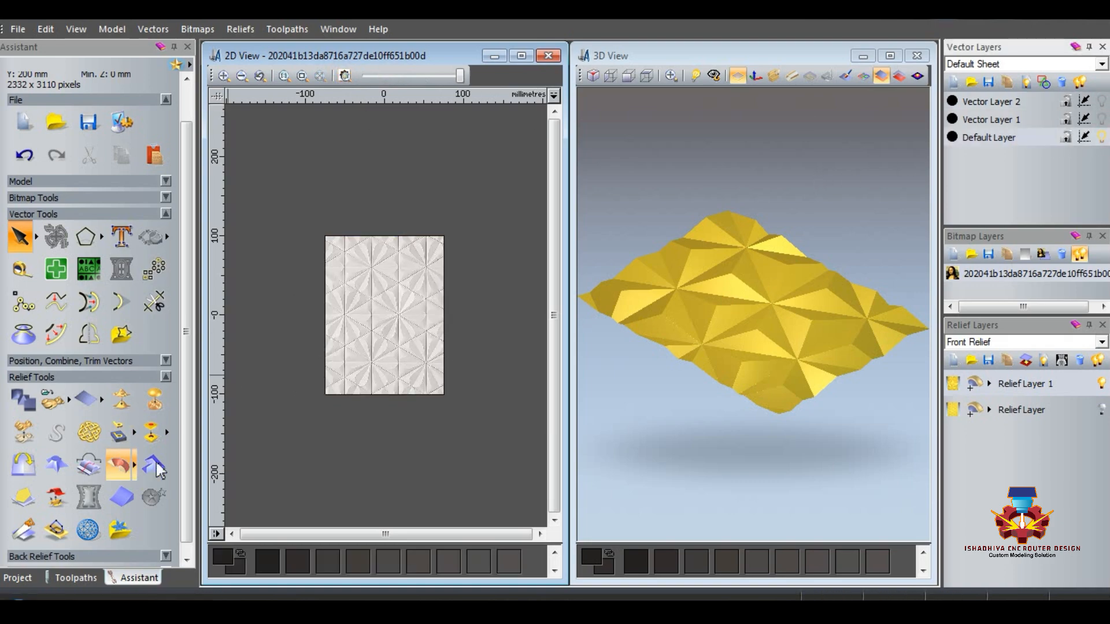
left_click_drag(774, 382, 734, 423)
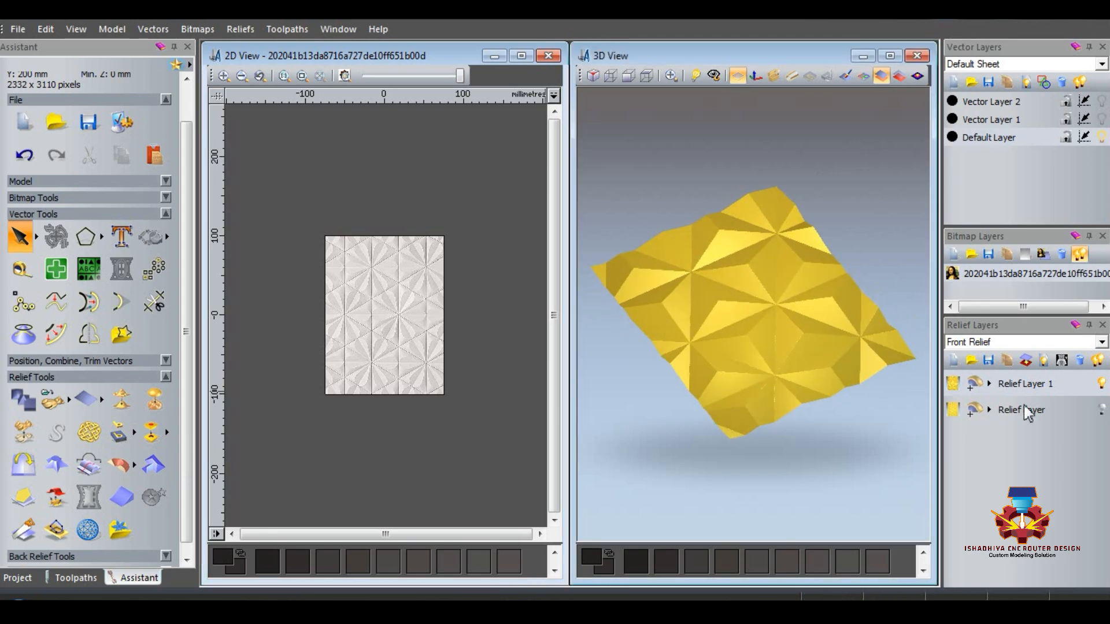
Step: Show the original Relief Layer and set Relief Layer 1's combine mode to Merge Low
left_click(1102, 410)
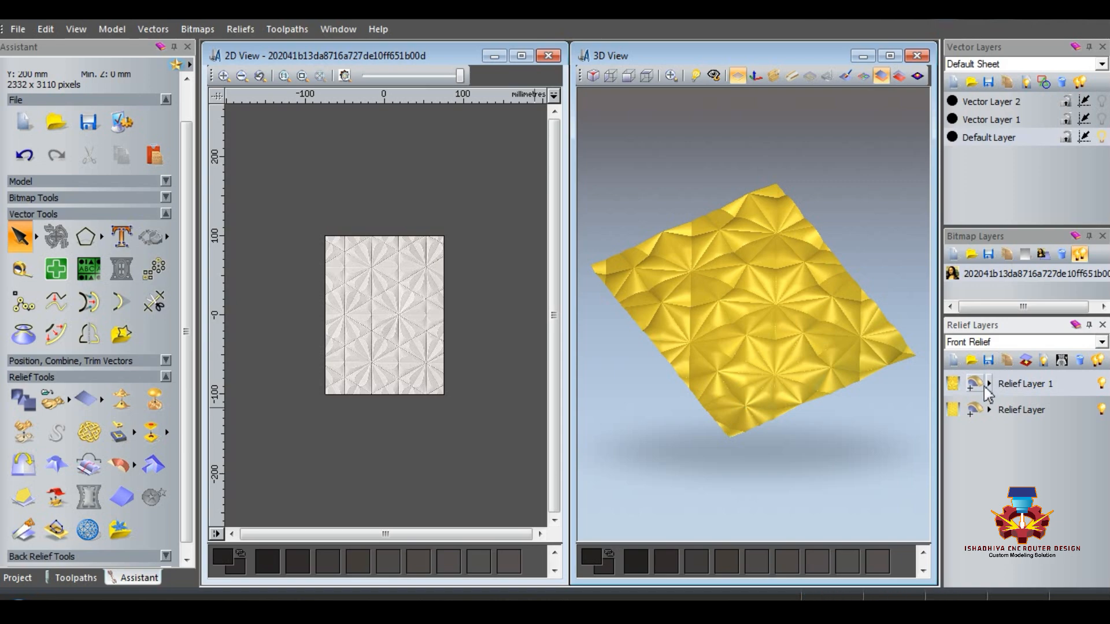
left_click(978, 384)
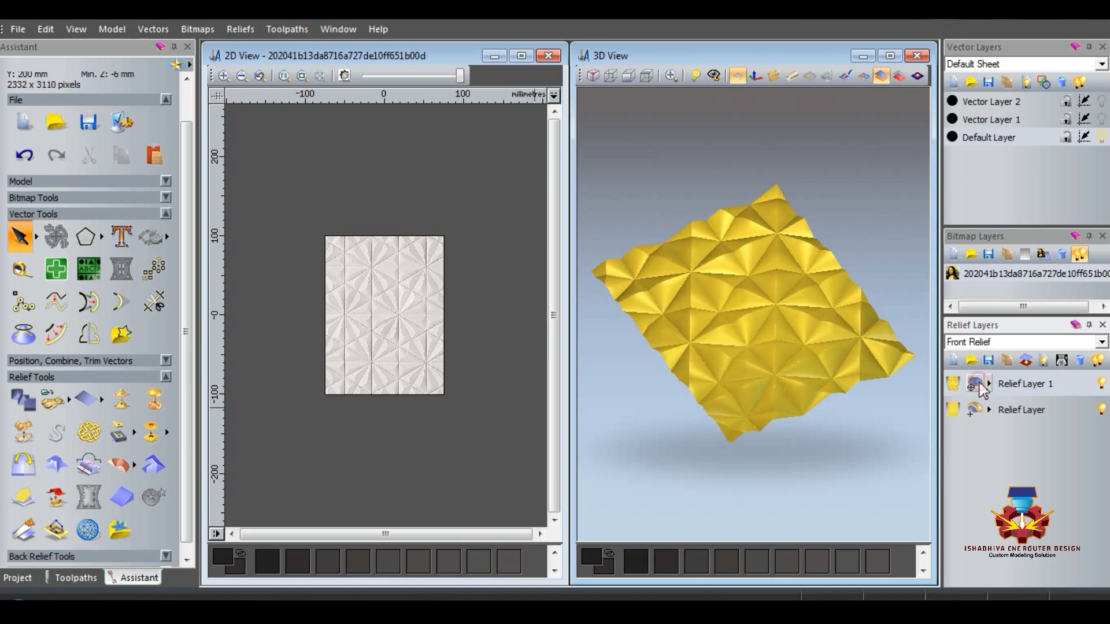
left_click(978, 384)
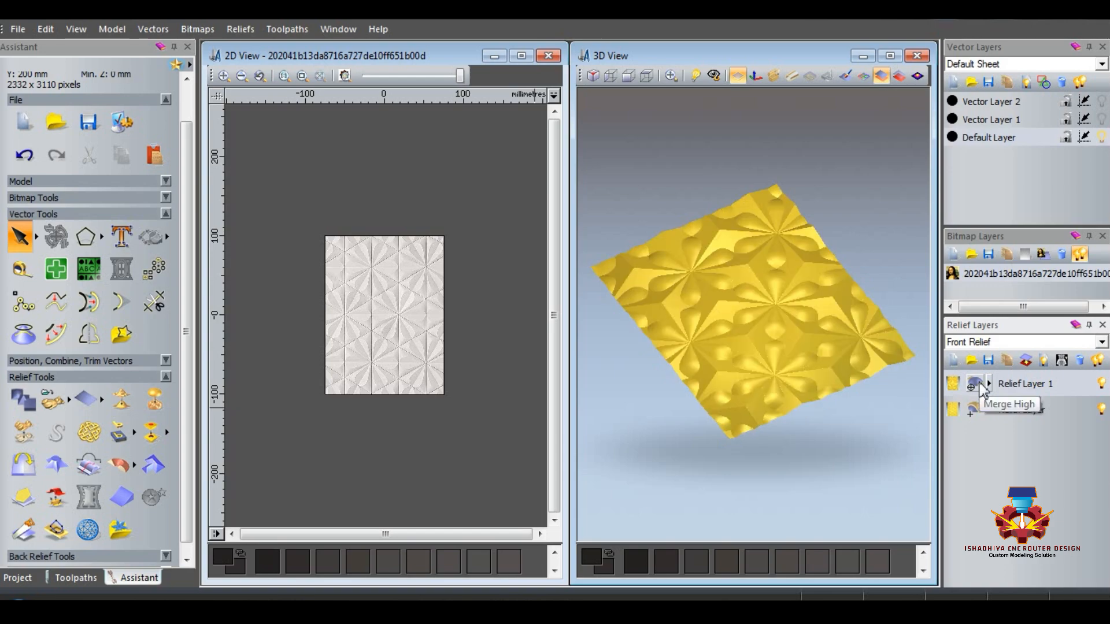
left_click(978, 384)
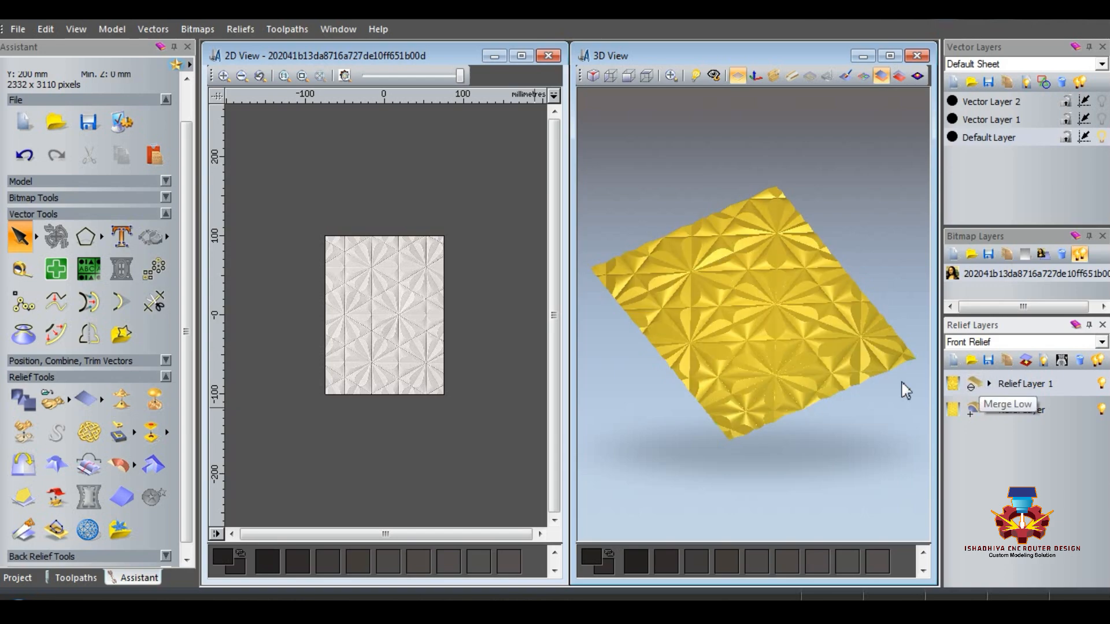
Step: Examine the combined petal relief in the 3D view and compare it with the reference bitmap in the 2D view
left_click_drag(821, 358, 798, 394)
scroll(763, 358, "up", 5)
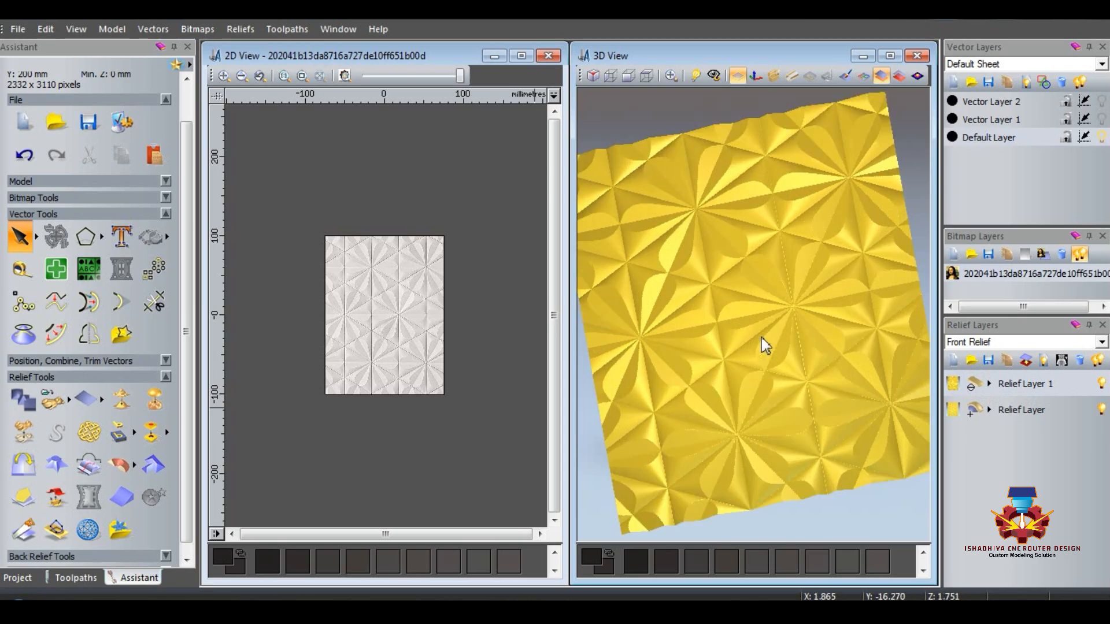
left_click_drag(676, 265, 768, 345)
scroll(373, 315, "up", 2)
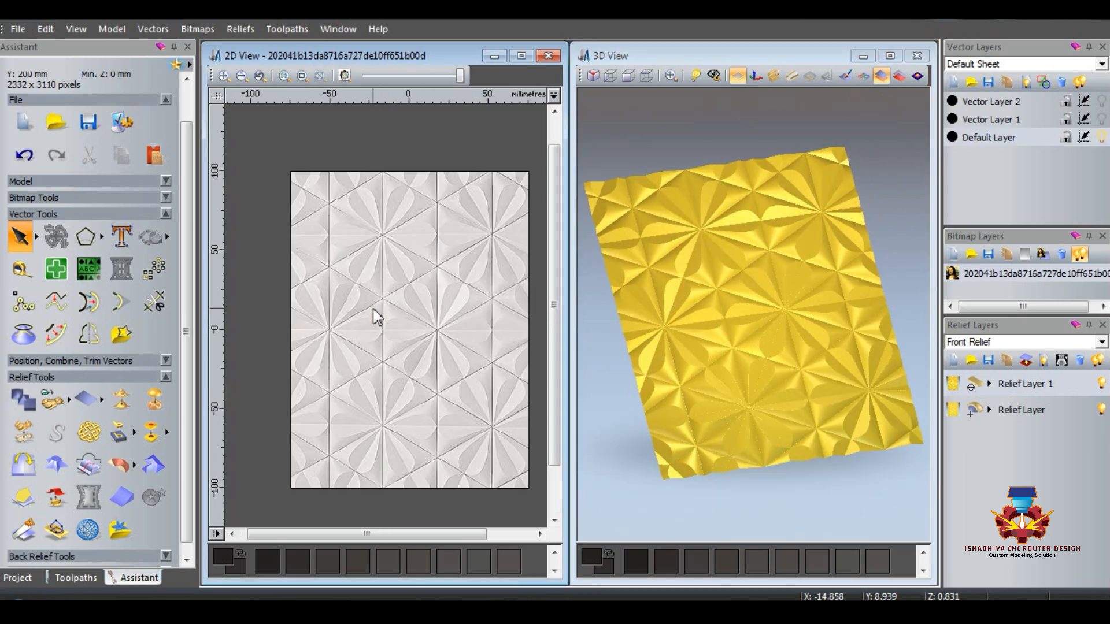
scroll(456, 337, "up", 2)
scroll(429, 325, "down", 3)
scroll(337, 325, "up", 2)
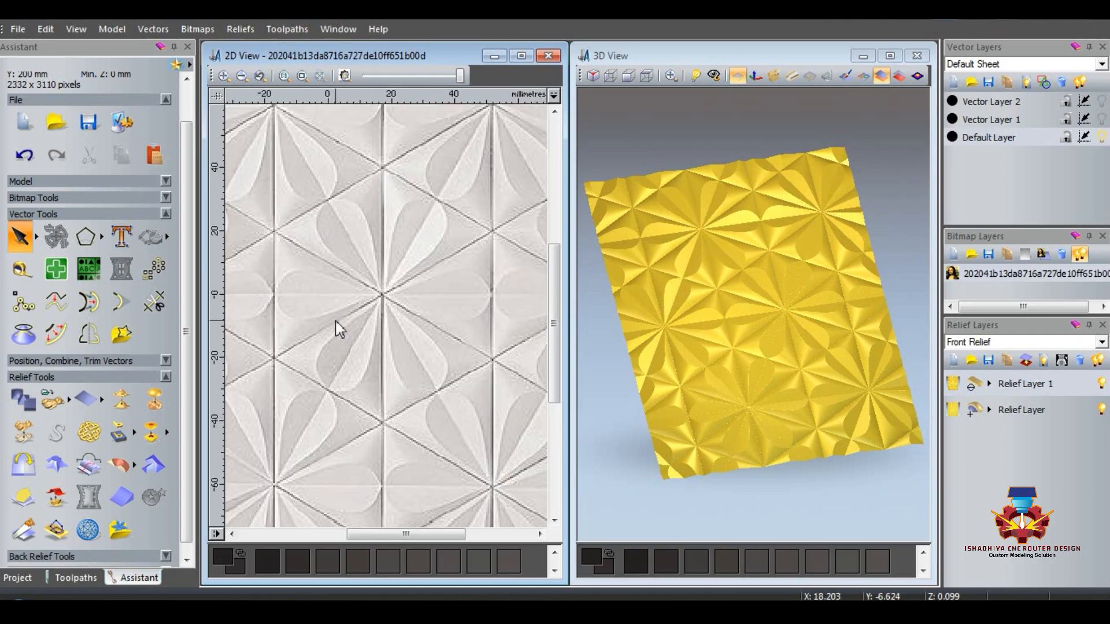
scroll(337, 325, "down", 2)
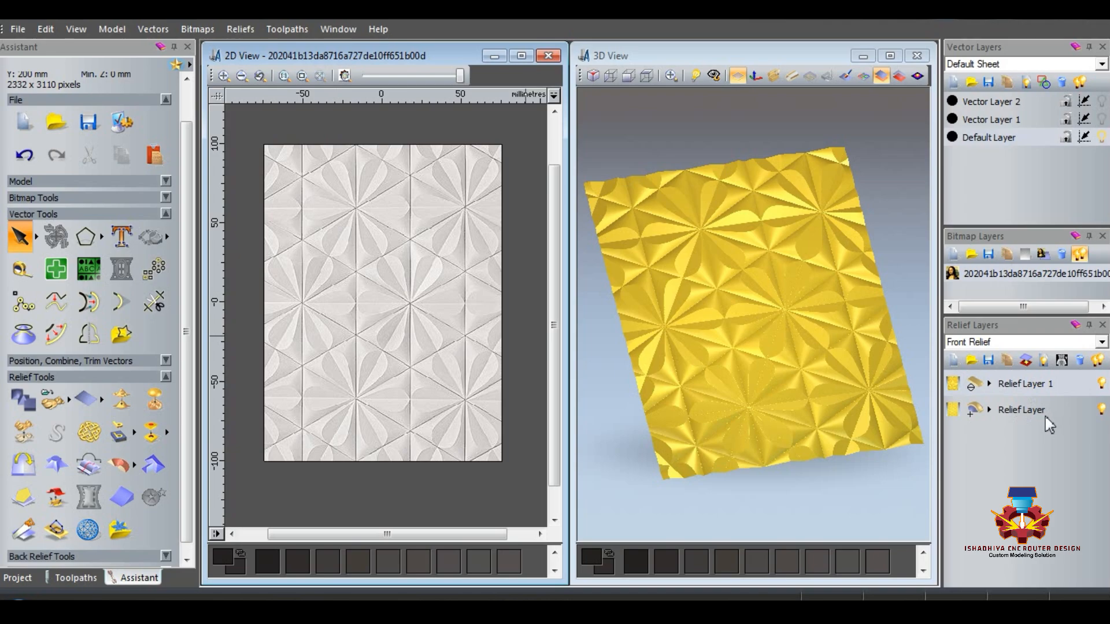
left_click(224, 77)
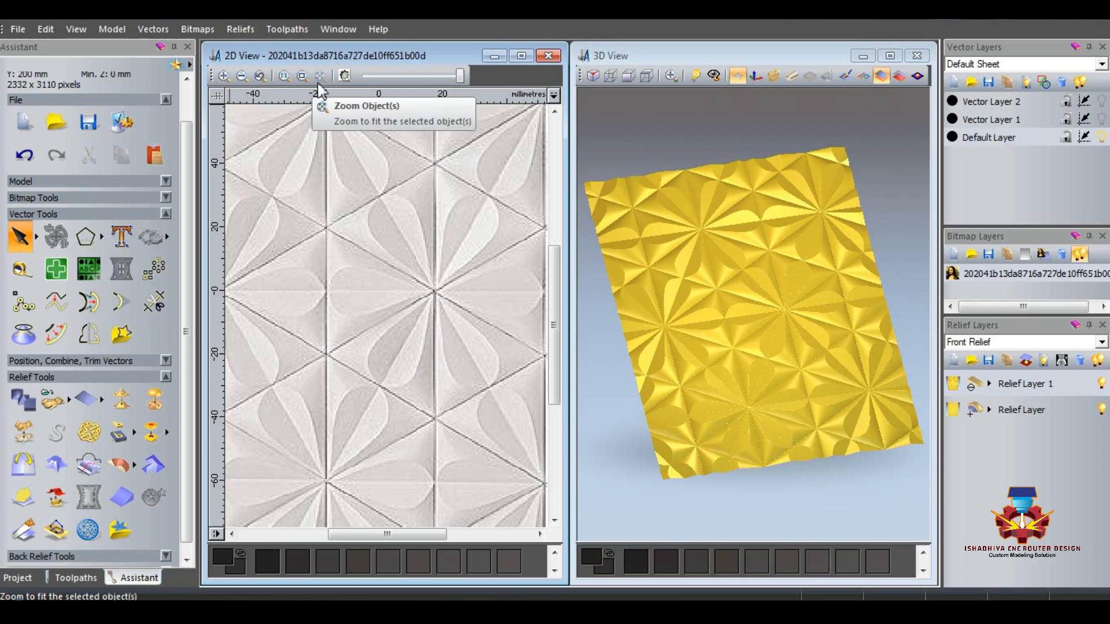
left_click(301, 76)
left_click(284, 75)
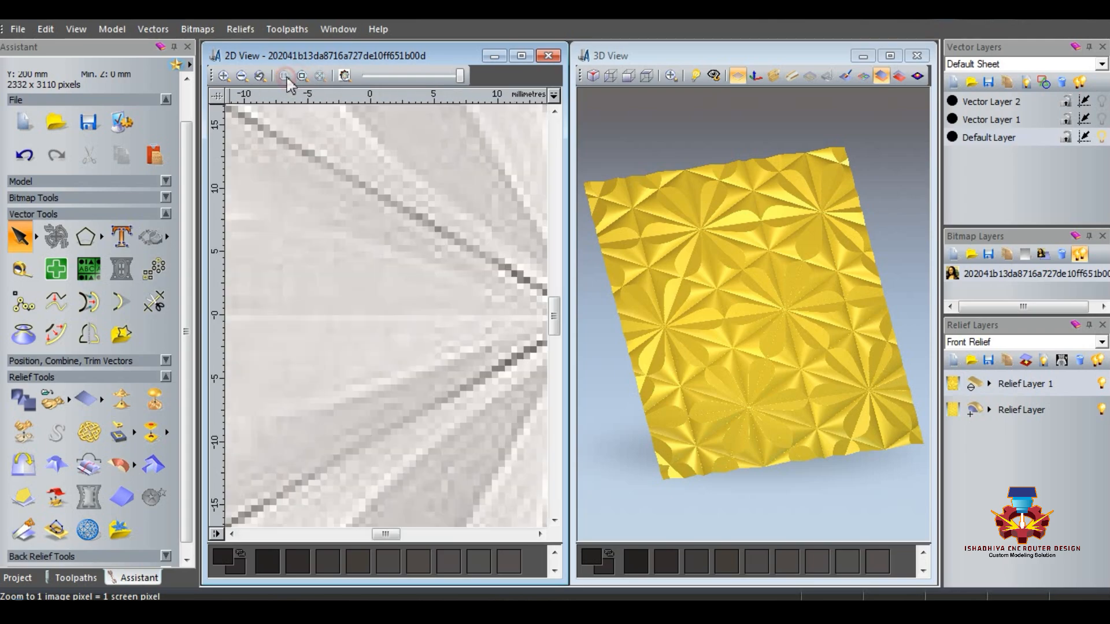
left_click(301, 76)
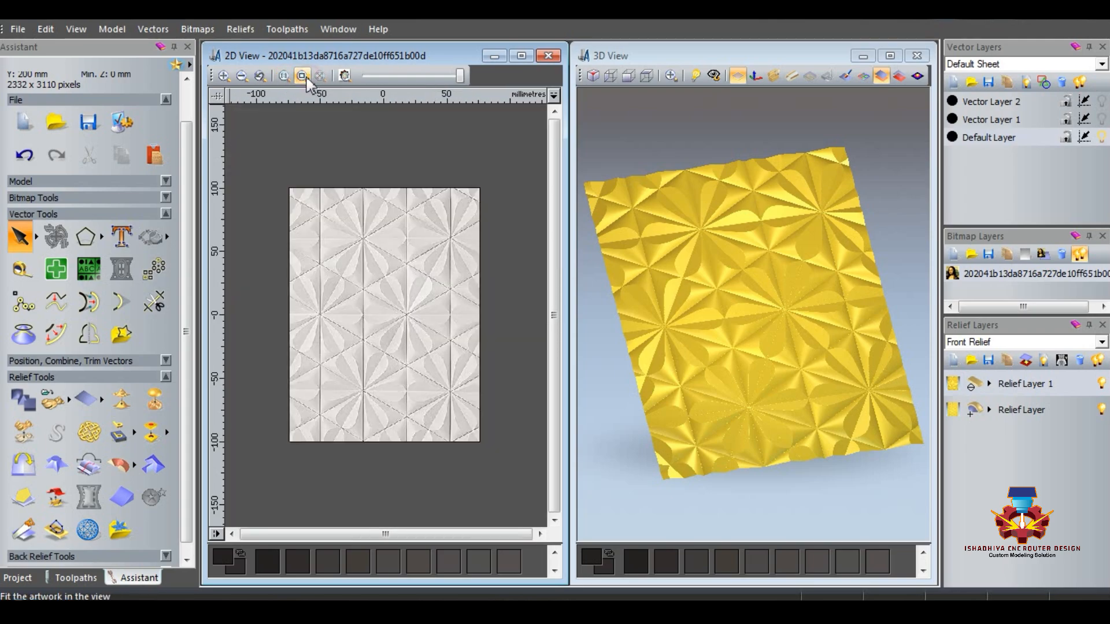
left_click(259, 81)
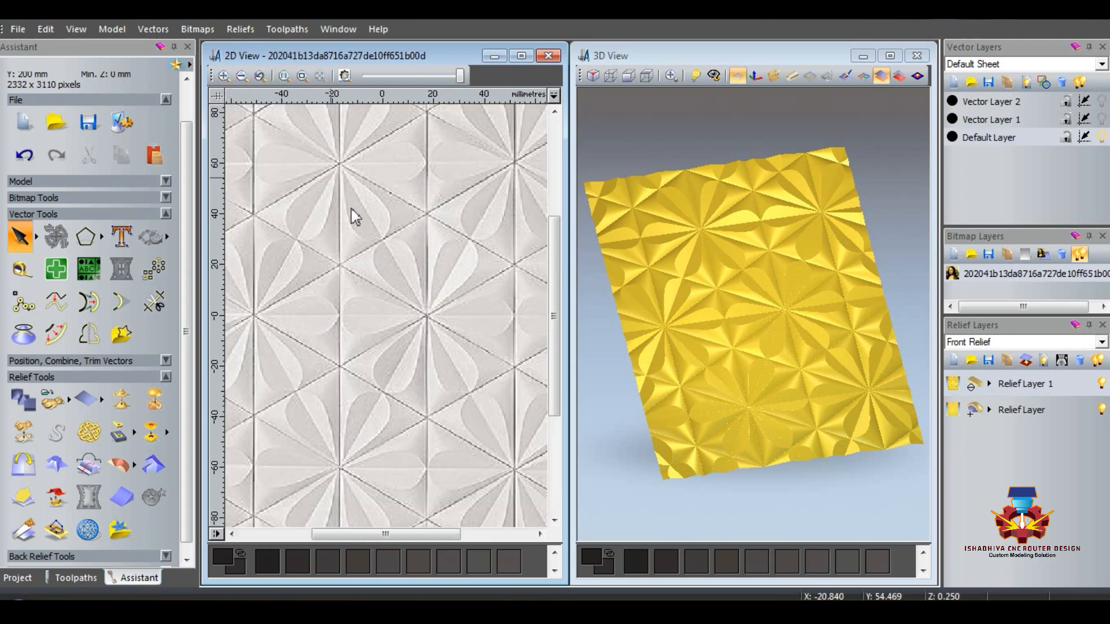
scroll(415, 330, "down", 2)
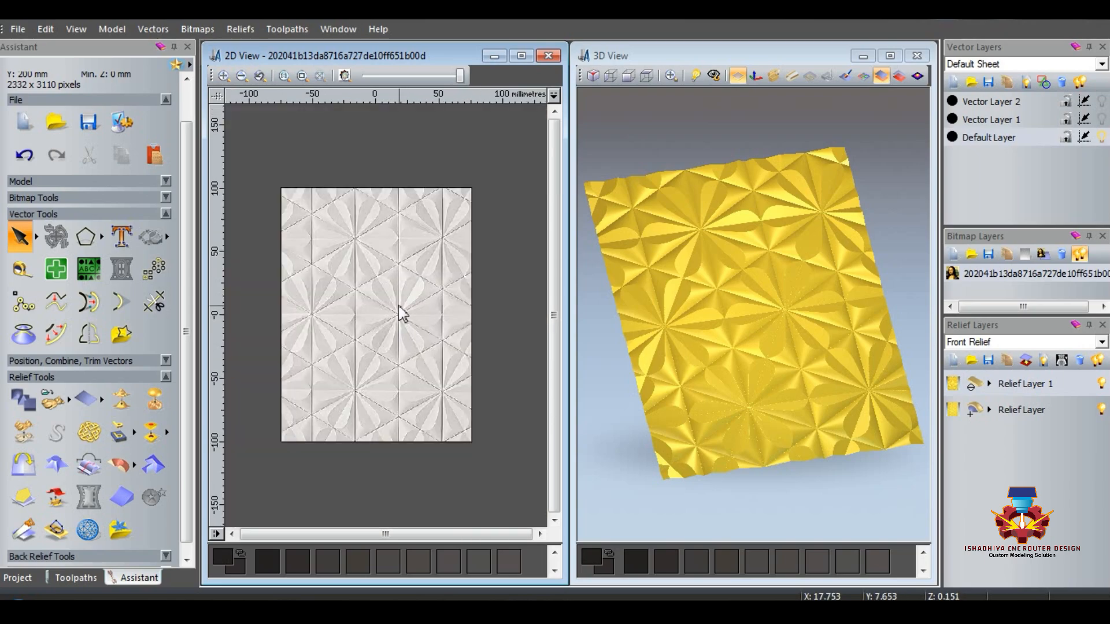
Step: Create a merged layer from the visible relief layers, and hide Relief Layer 1 and the original Relief Layer
left_click(1044, 361)
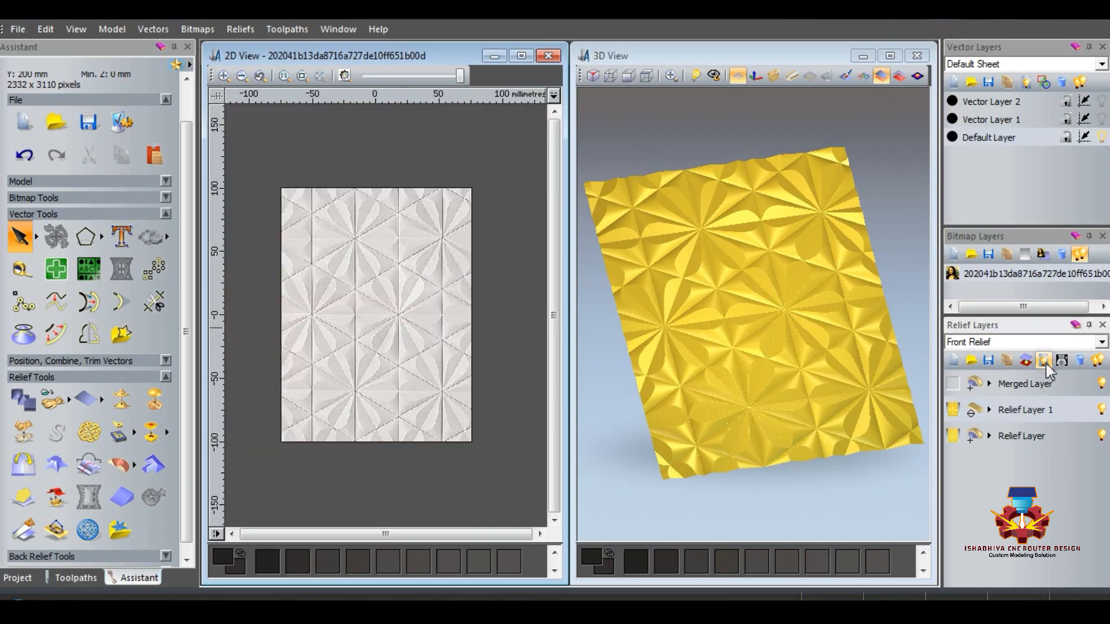
left_click(1102, 435)
left_click(1101, 412)
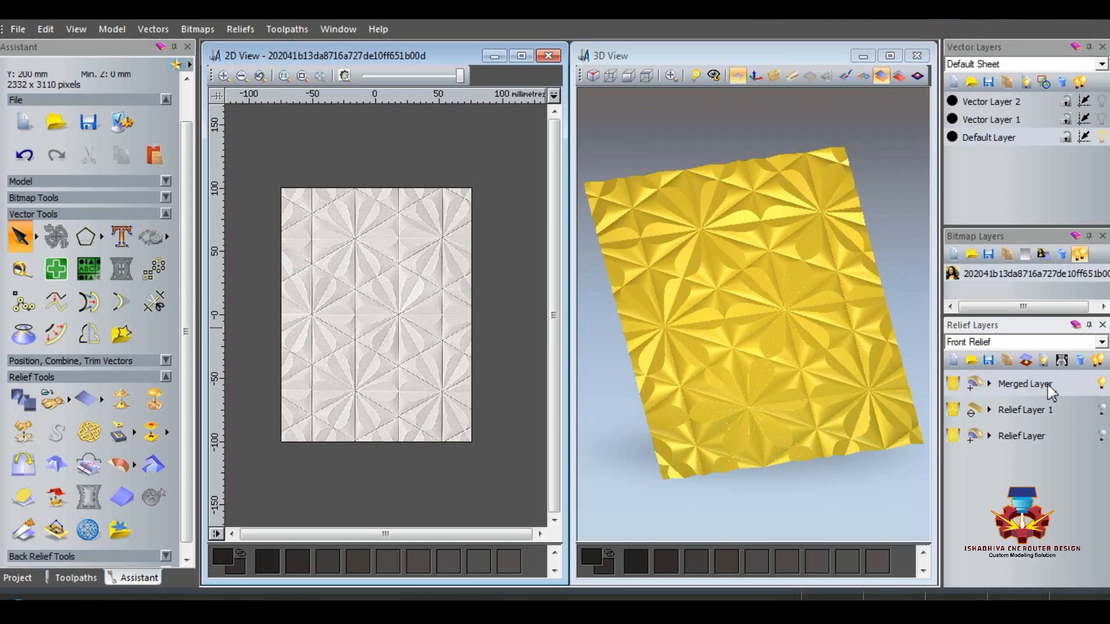
Step: Smooth the whole Merged Layer with 8 smoothing passes
left_click(121, 399)
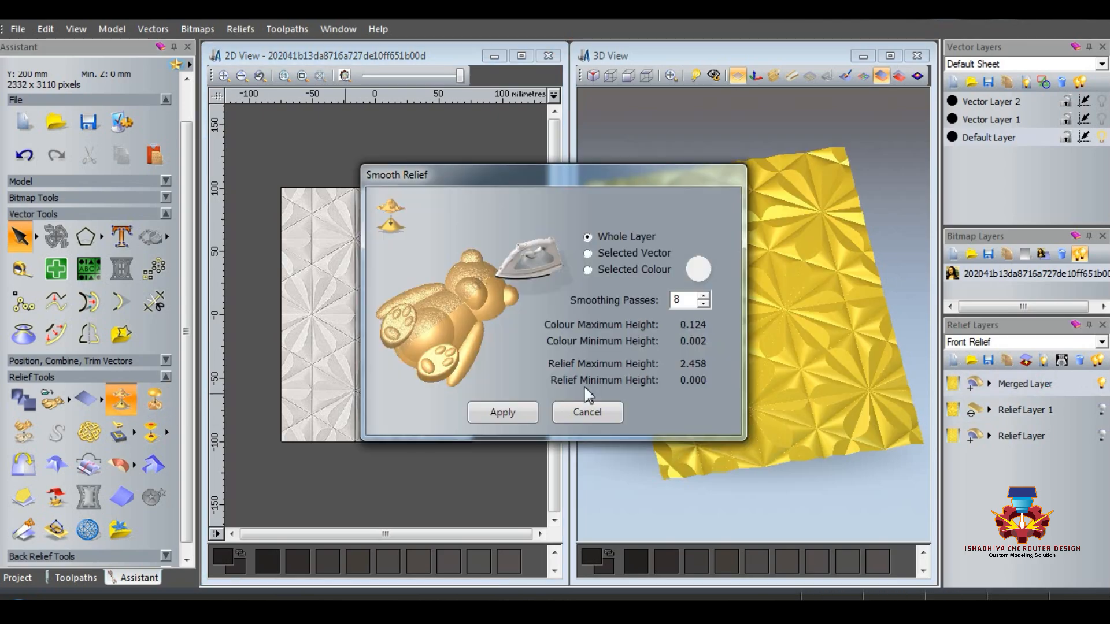
left_click(523, 414)
left_click(585, 415)
Step: Inspect the smoothed petal relief up close in 3D and compare it with the reference bitmap's pattern
left_click_drag(755, 441, 777, 383)
scroll(735, 390, "up", 5)
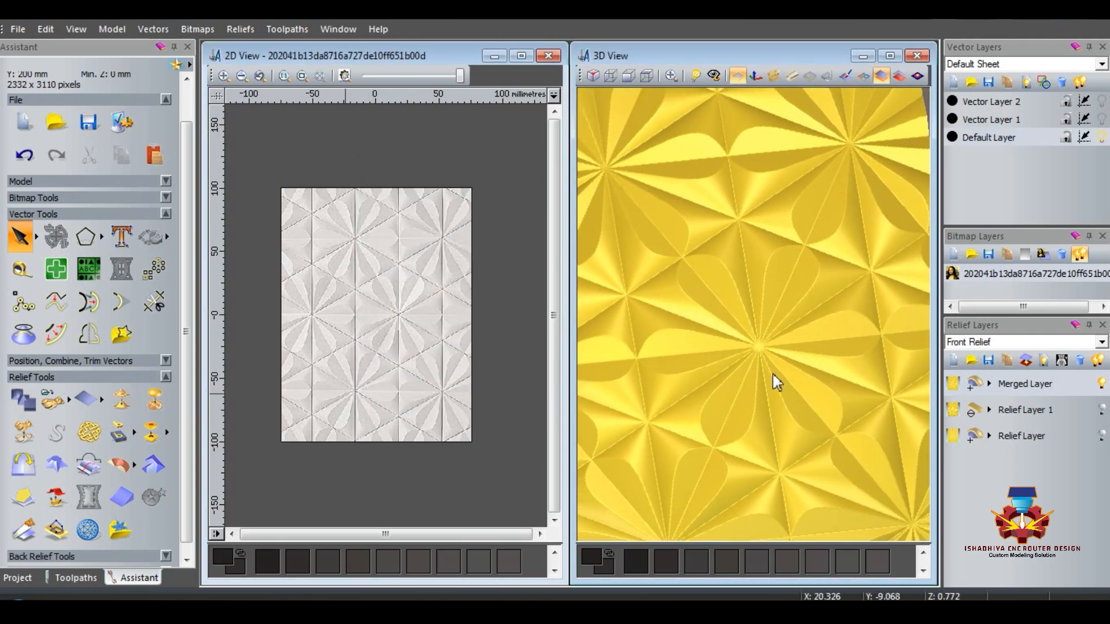
left_click(365, 353)
scroll(371, 326, "up", 5)
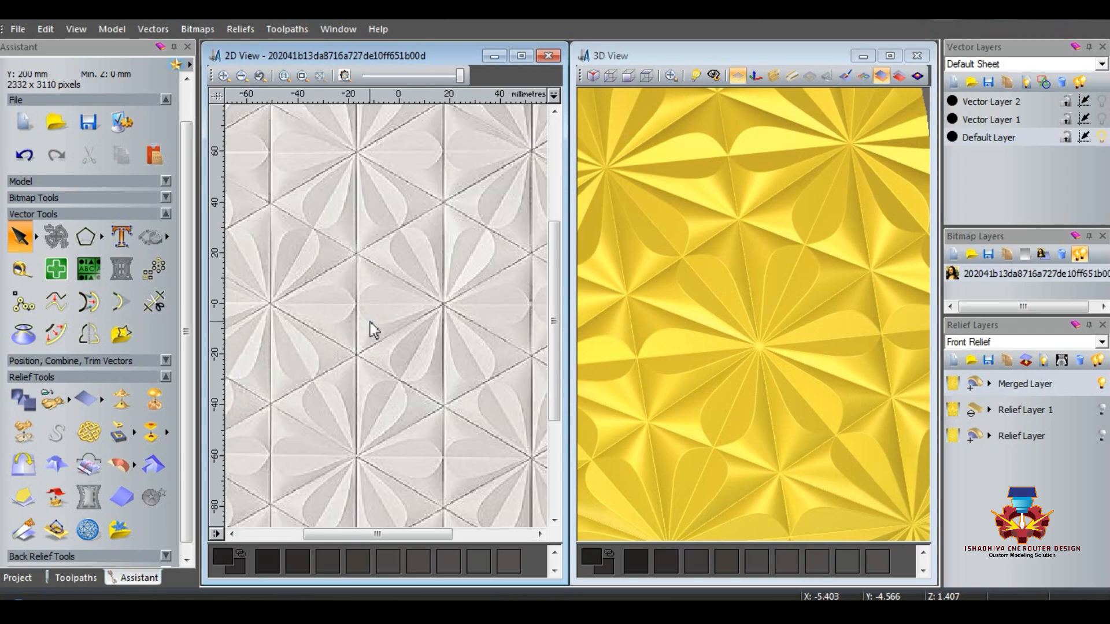
scroll(726, 352, "down", 1)
scroll(266, 304, "up", 1)
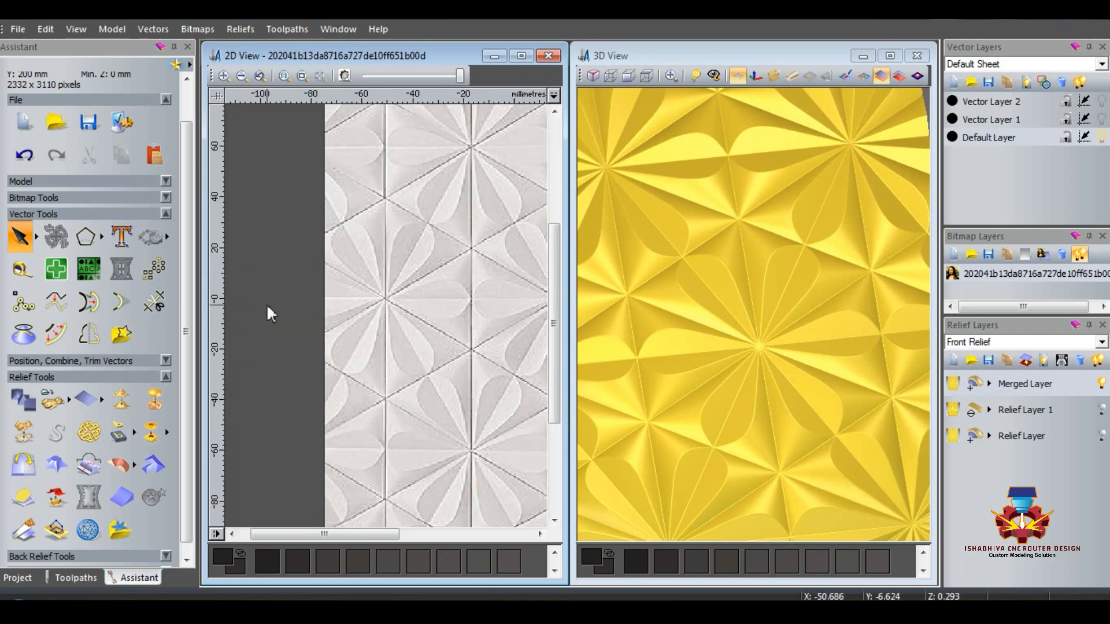
scroll(405, 308, "down", 1)
scroll(406, 314, "up", 1)
left_click_drag(661, 345, 746, 416)
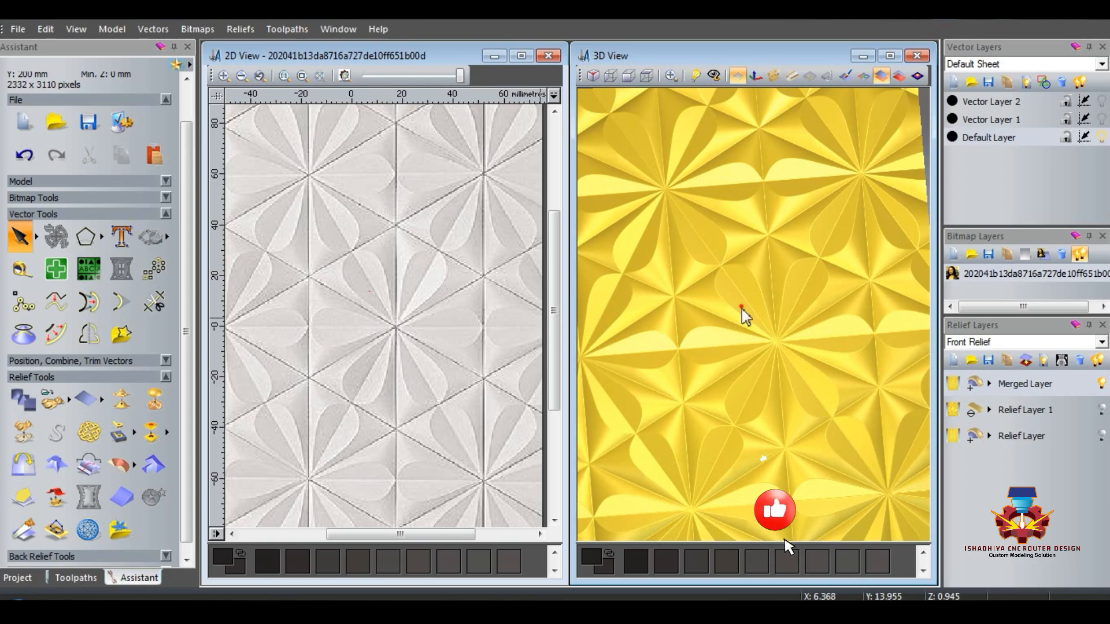
mouse_move(748, 322)
left_mouse_down()
mouse_move(720, 341)
mouse_move(760, 299)
mouse_move(738, 315)
left_mouse_up()
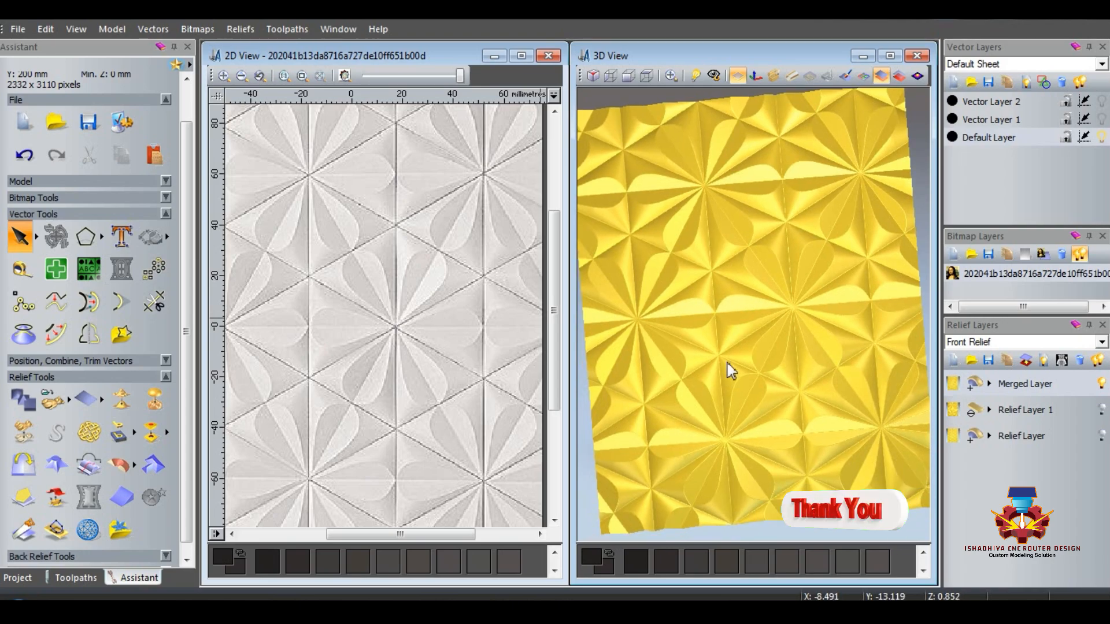